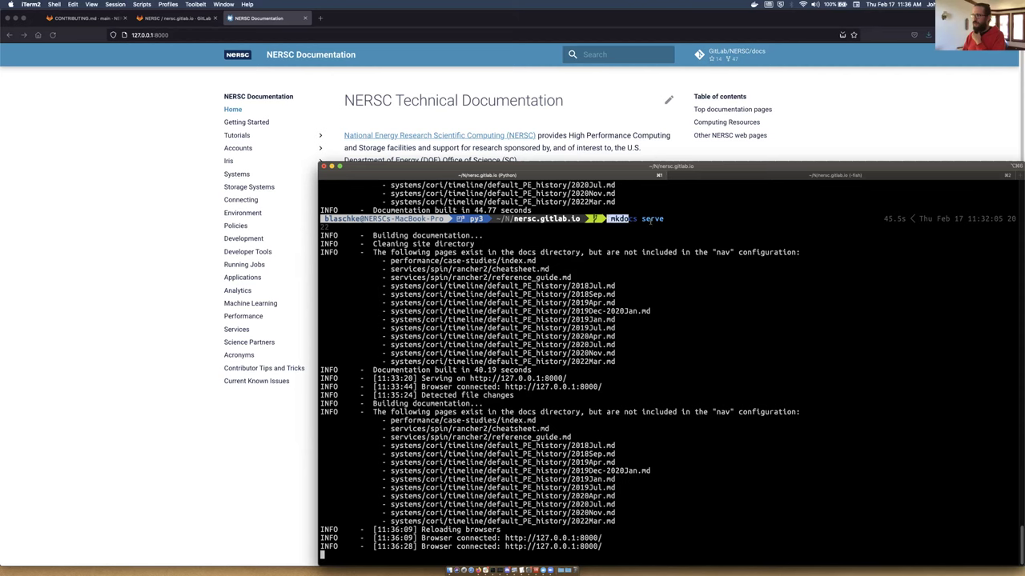
# Step: Switch to the second terminal session in nersc.gitlab.io and list the local Git branches
pyautogui.click(602, 280)
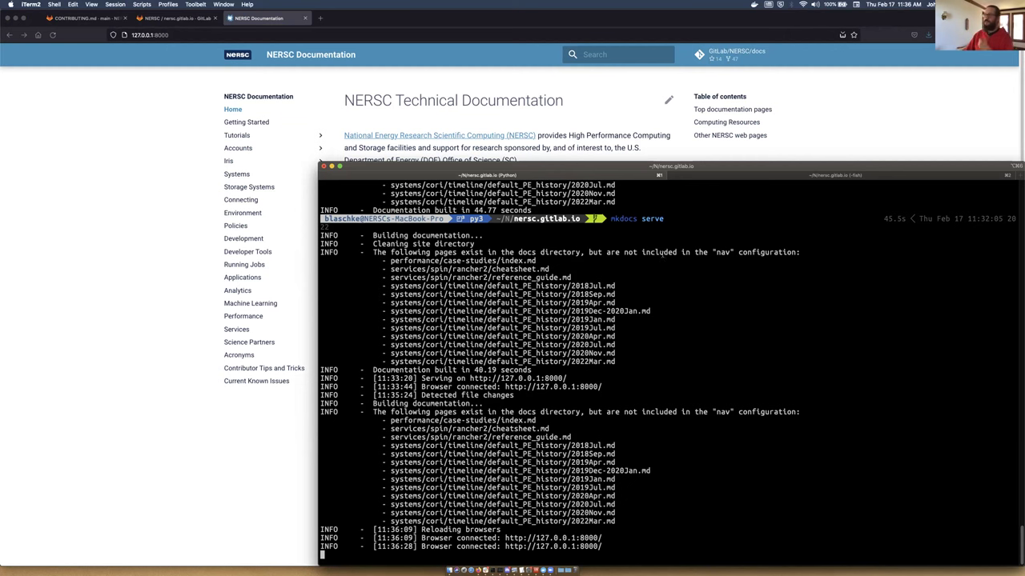
pyautogui.click(735, 173)
pyautogui.moveTo(734, 174); pyautogui.dragTo(720, 148)
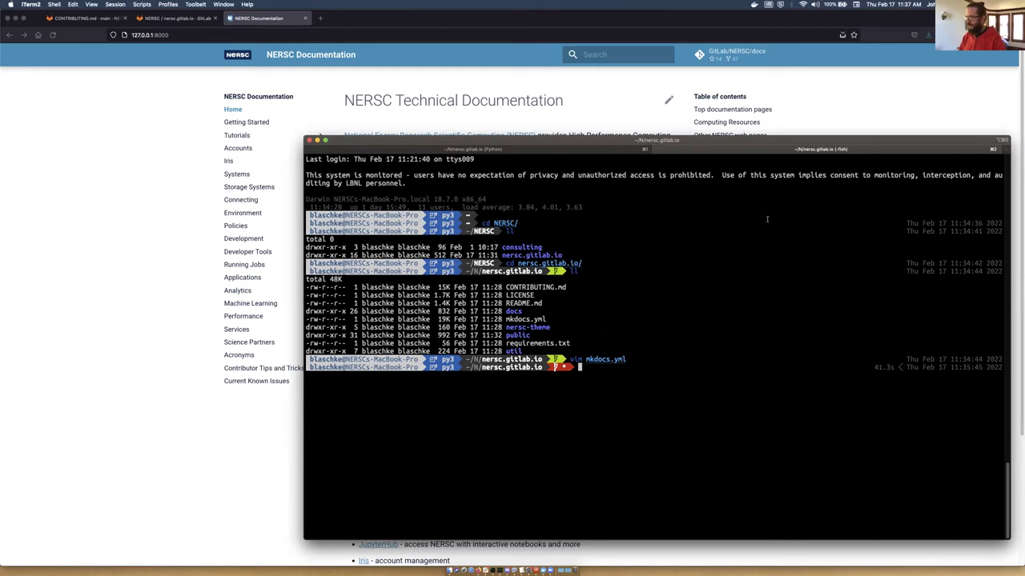
pyautogui.write('git ')
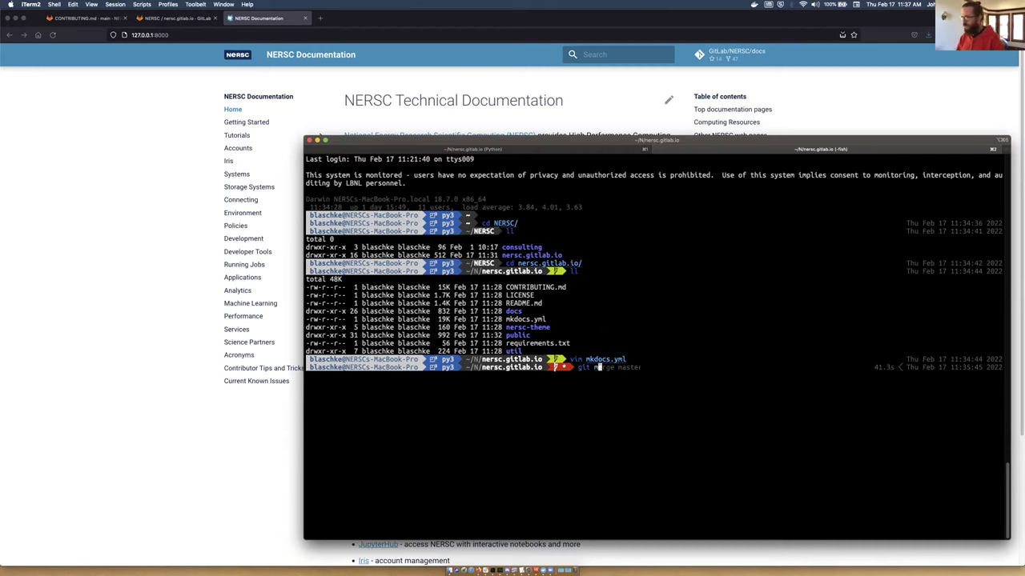
pyautogui.write('branch')
pyautogui.press('Return')
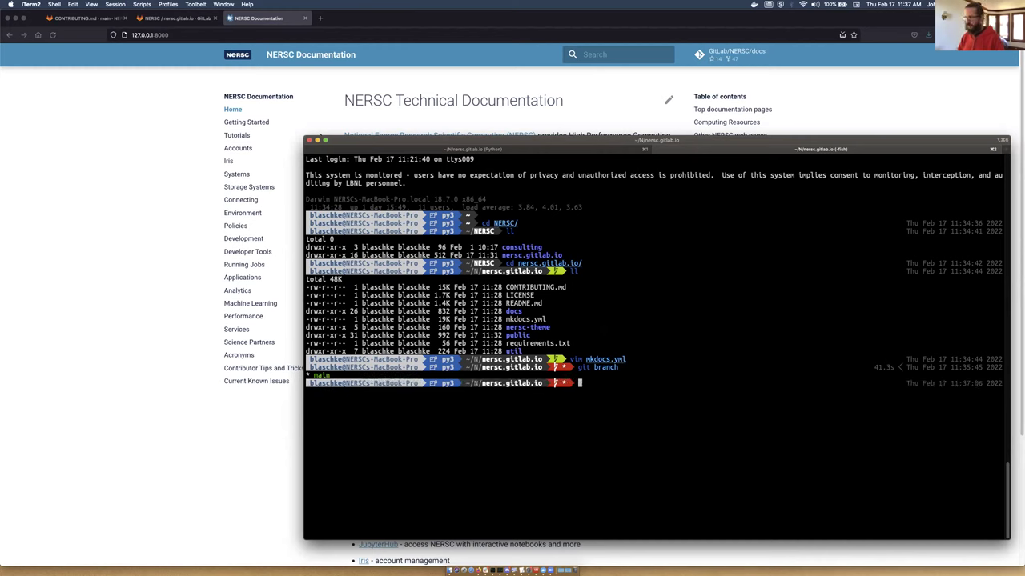
# Step: Create and check out a new Git branch named jpb/menu-change
pyautogui.write('git ch')
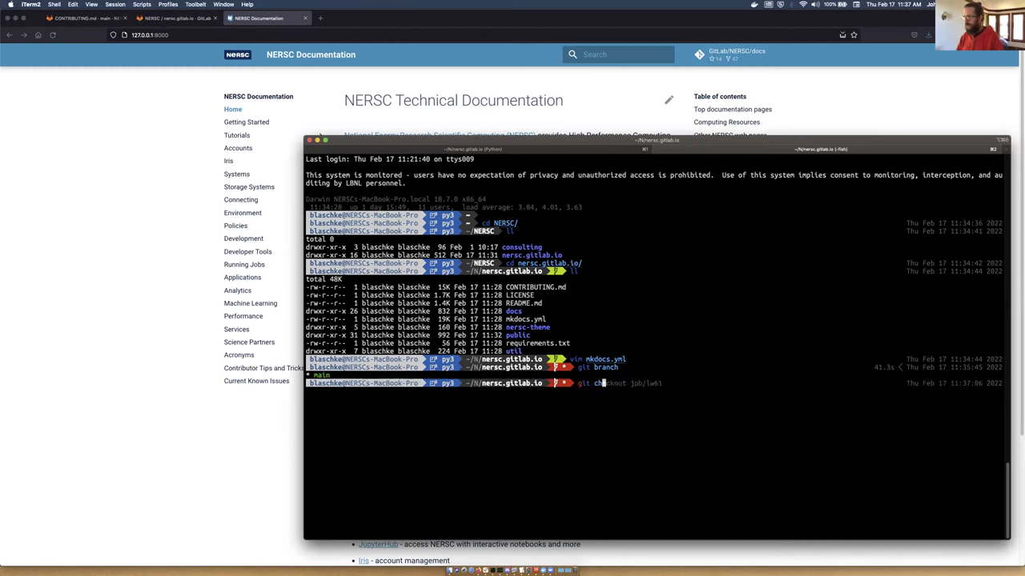
pyautogui.write('eckout -b ')
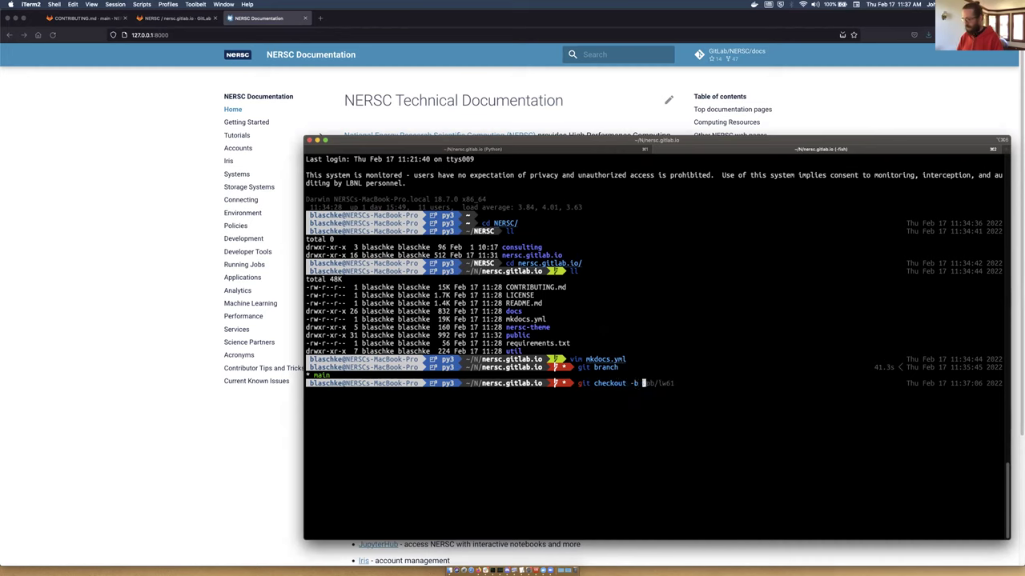
pyautogui.write('jp')
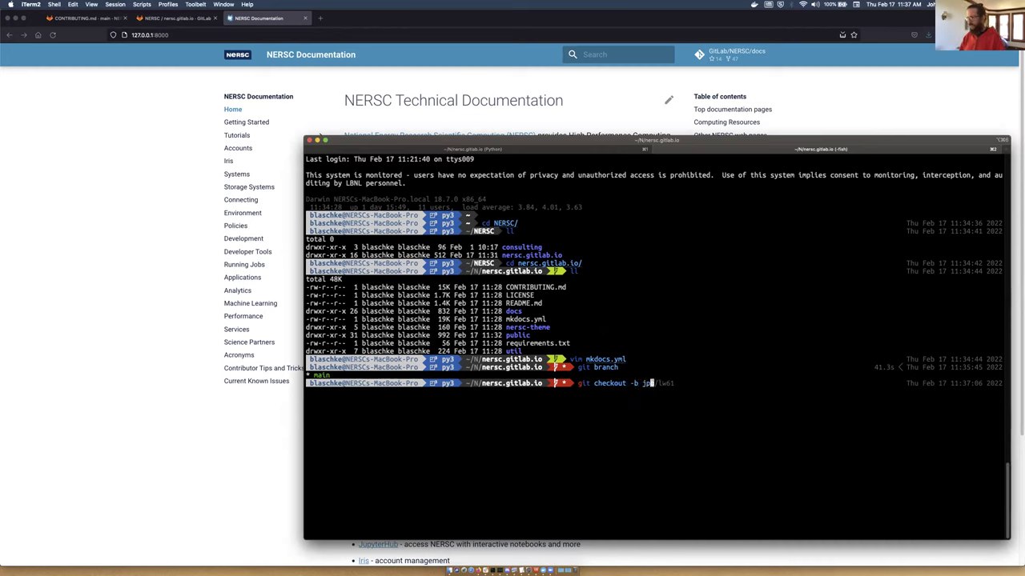
pyautogui.write('b/')
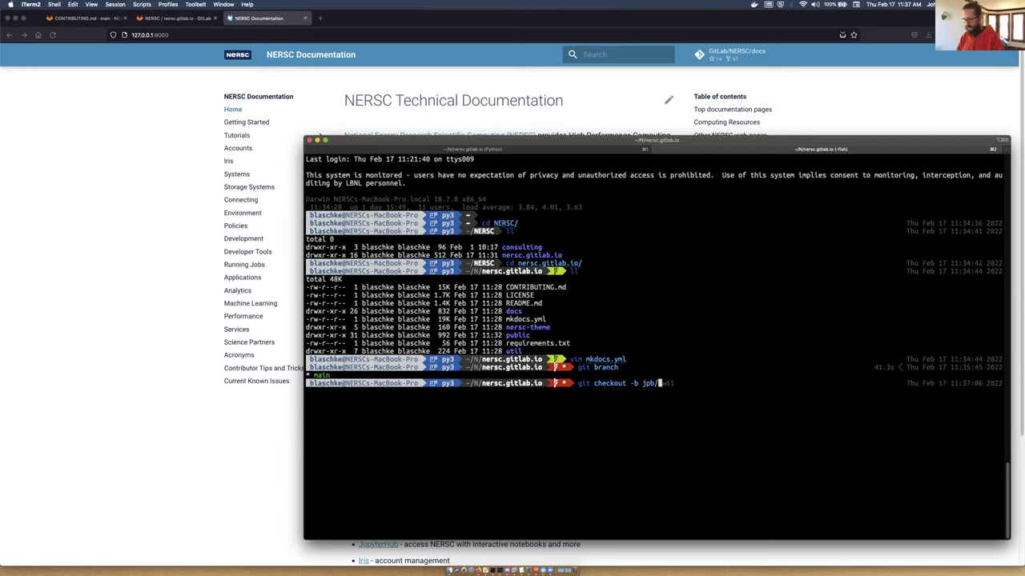
pyautogui.write('menu')
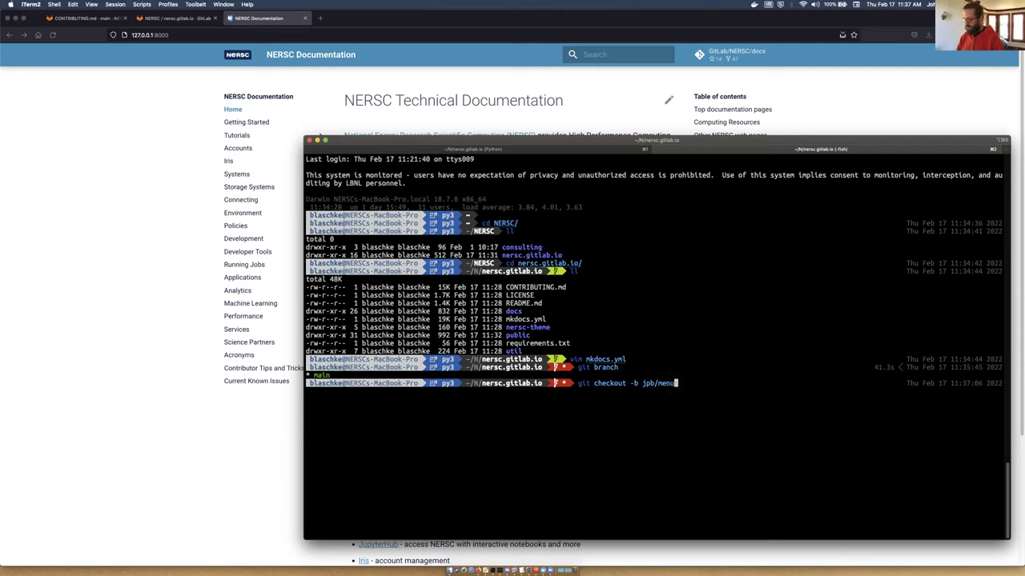
pyautogui.write('-change')
pyautogui.press('Return')
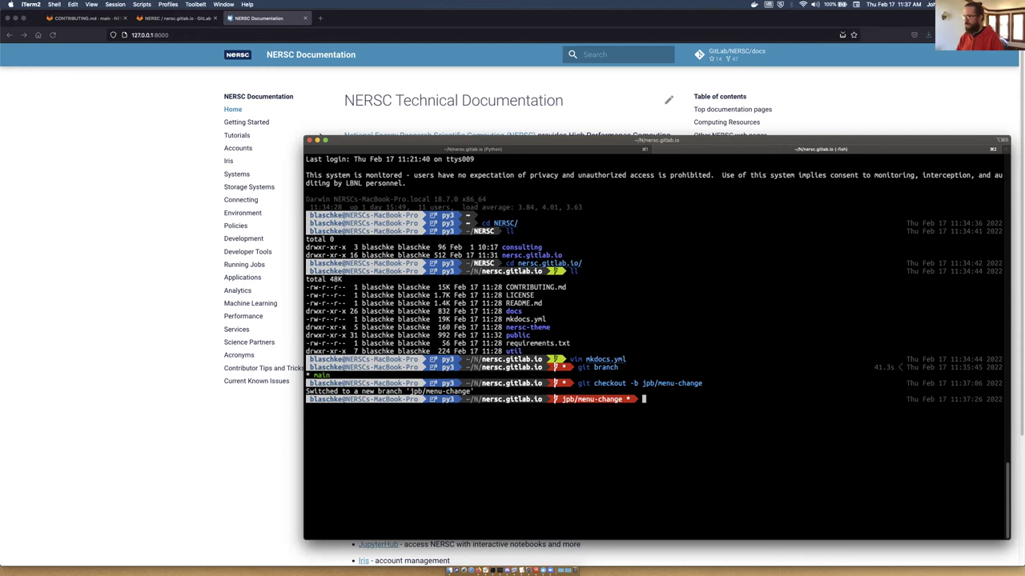
# Step: Check the repository's Git status and stage all modified tracked files with the -u option
pyautogui.write('g')
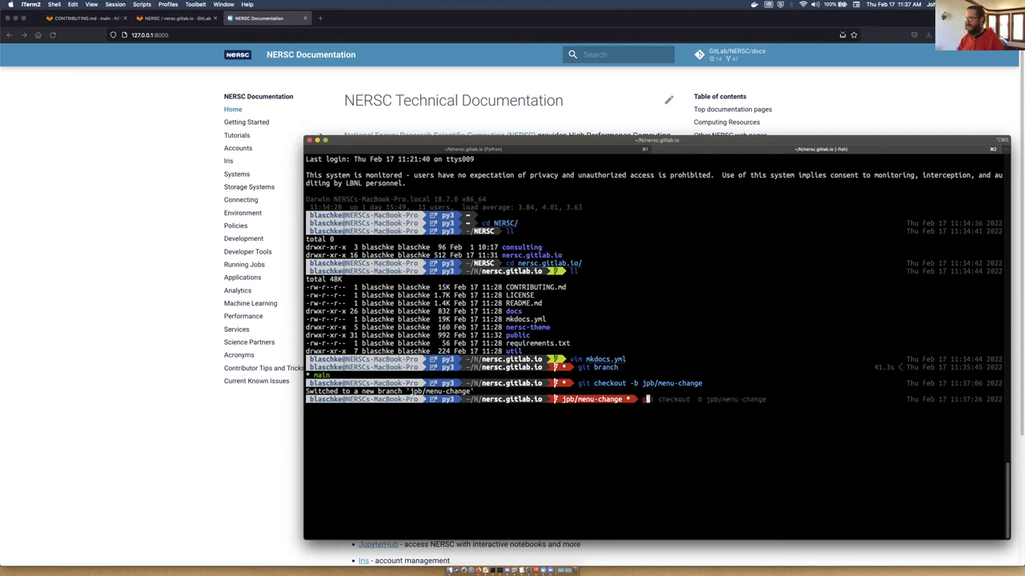
pyautogui.write('it status')
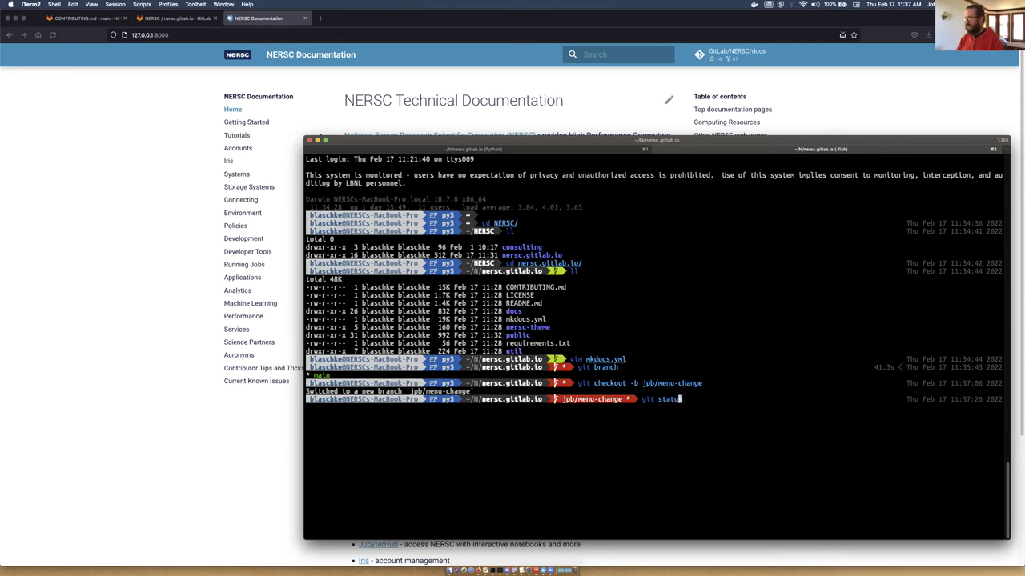
pyautogui.press('Return')
pyautogui.write('git add')
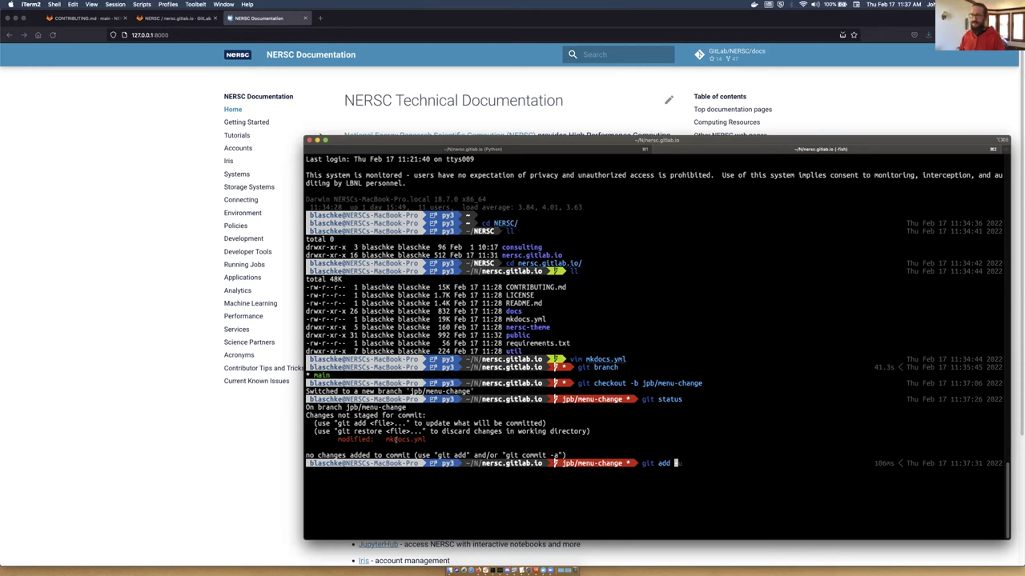
pyautogui.doubleClick(390, 440)
pyautogui.click(395, 440)
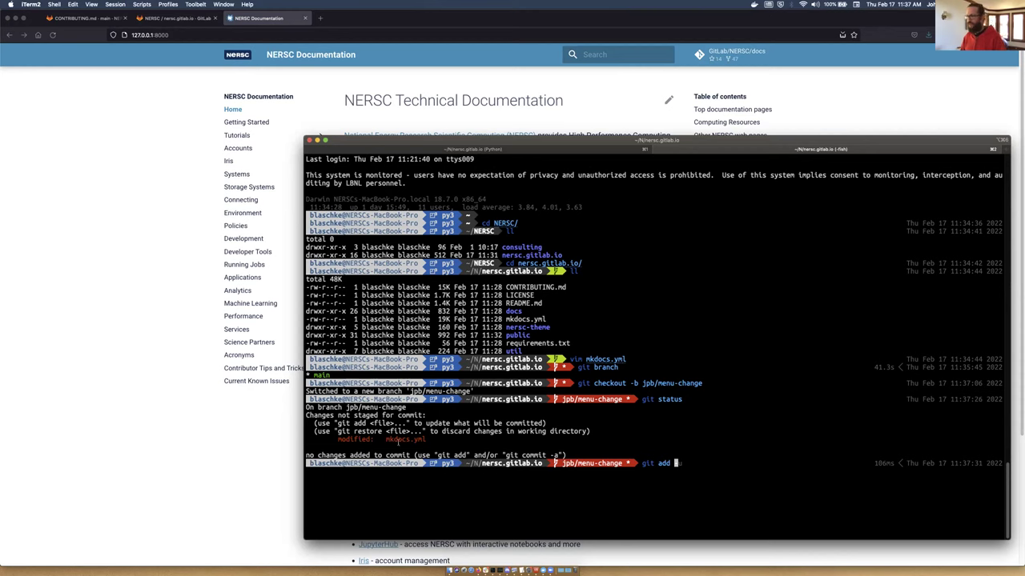
pyautogui.write('-u')
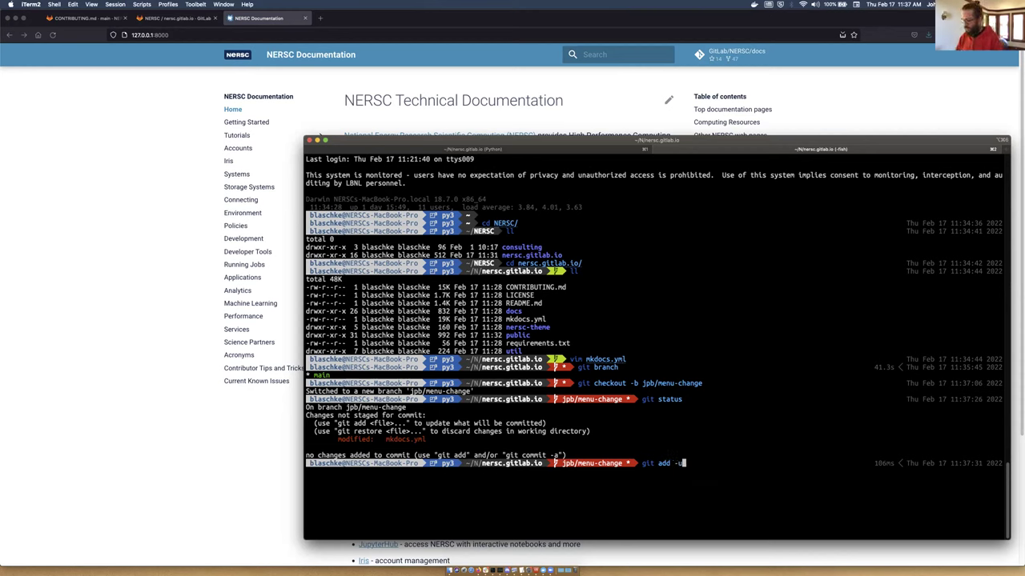
pyautogui.press('Return')
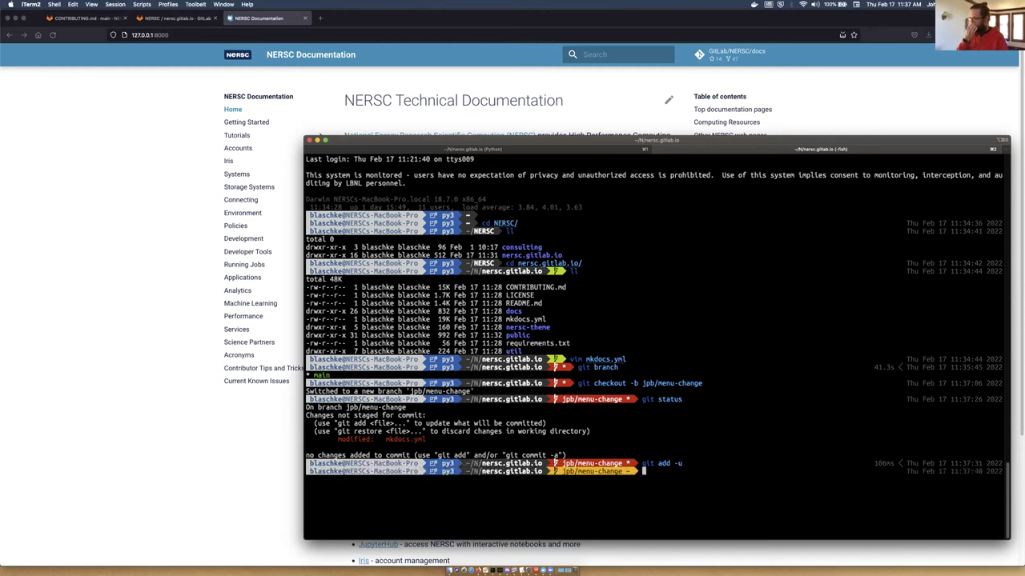
# Step: Commit the staged change with the message 'suggest this section title'
pyautogui.write("git commit -m 'suggest this ")
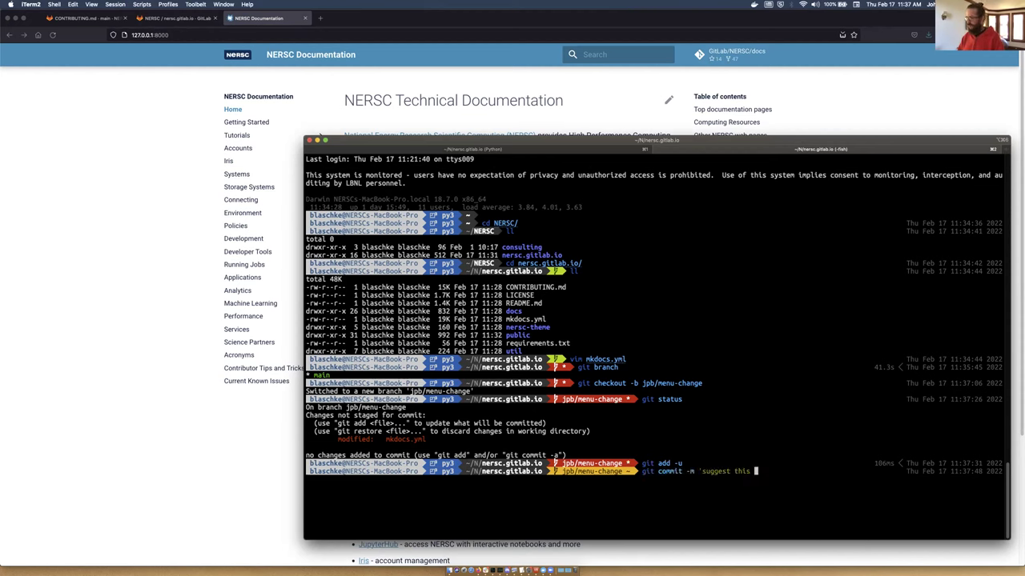
pyautogui.write("section title'")
pyautogui.press('Return')
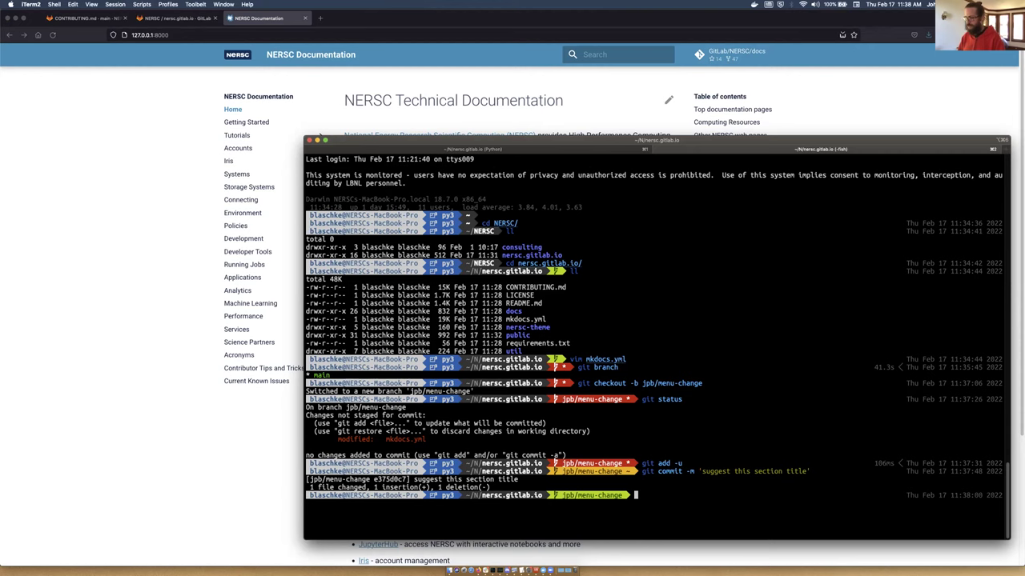
# Step: Try a plain git push of the current branch and review the suggested upstream command
pyautogui.write('git push')
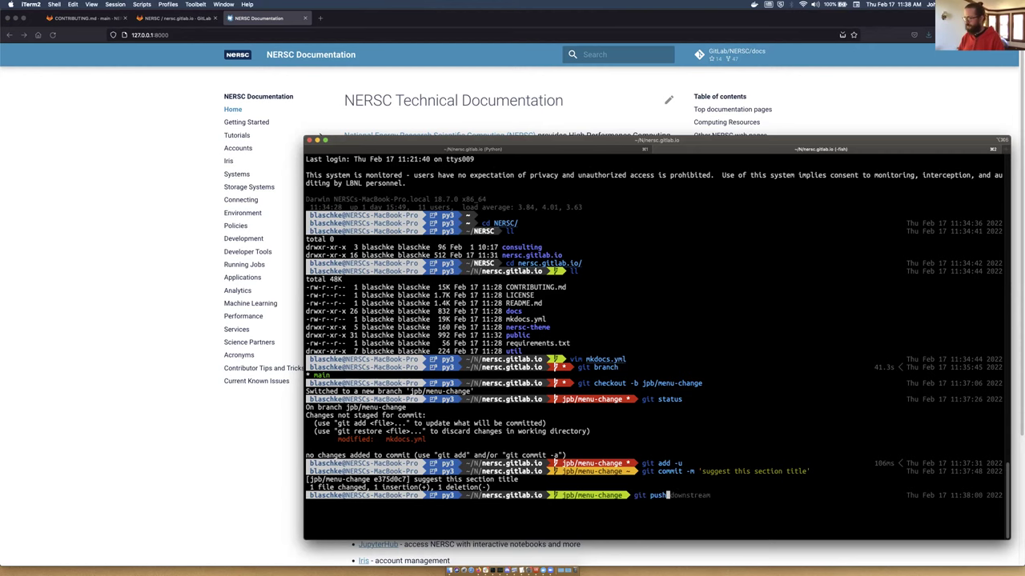
pyautogui.press('Return')
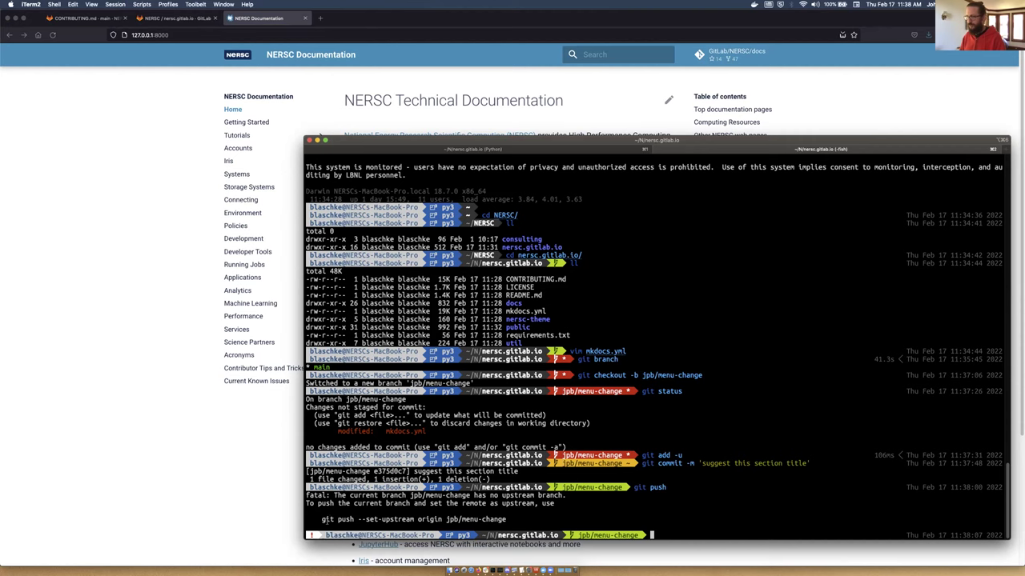
pyautogui.moveTo(322, 519); pyautogui.dragTo(505, 519)
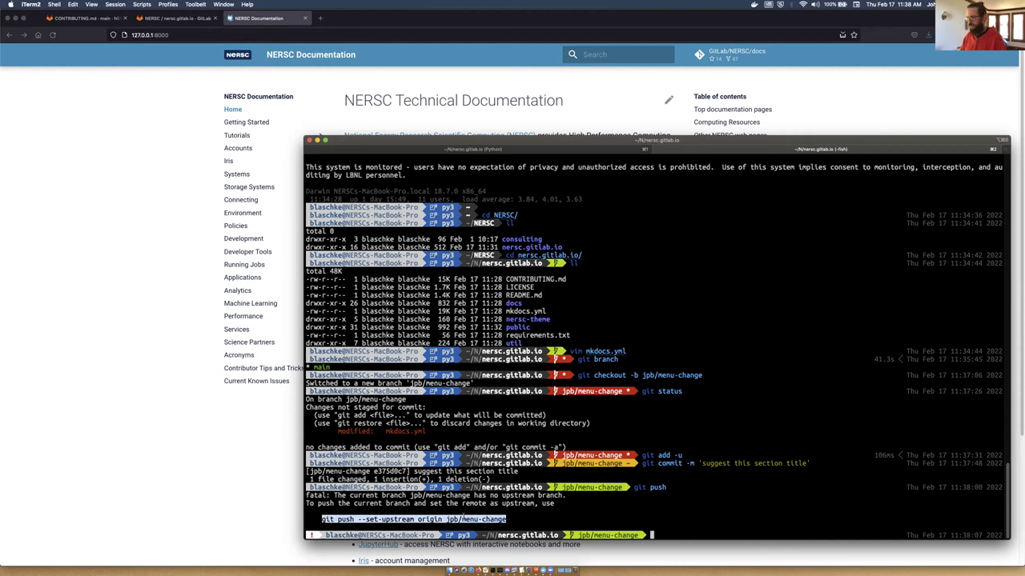
pyautogui.click(449, 525)
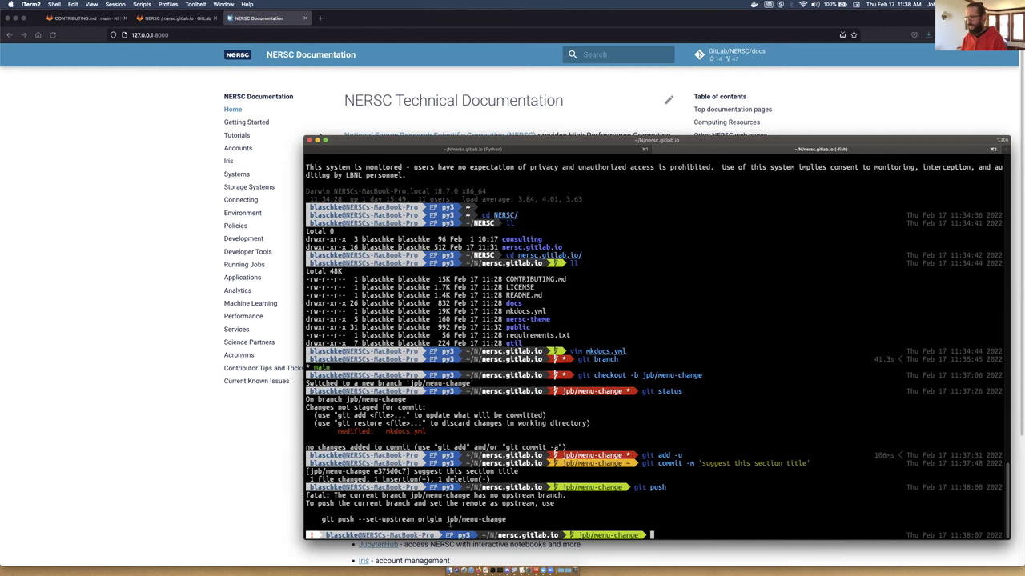
pyautogui.doubleClick(429, 518)
# Step: List the repository's configured Git remotes with their URLs and inspect the origin address
pyautogui.write('g')
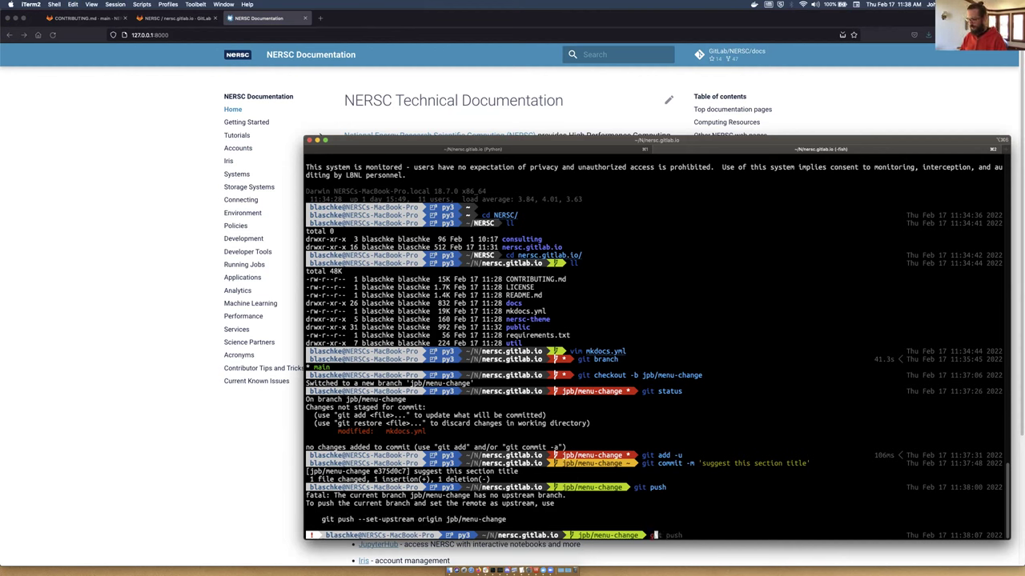
pyautogui.write('it remote -v')
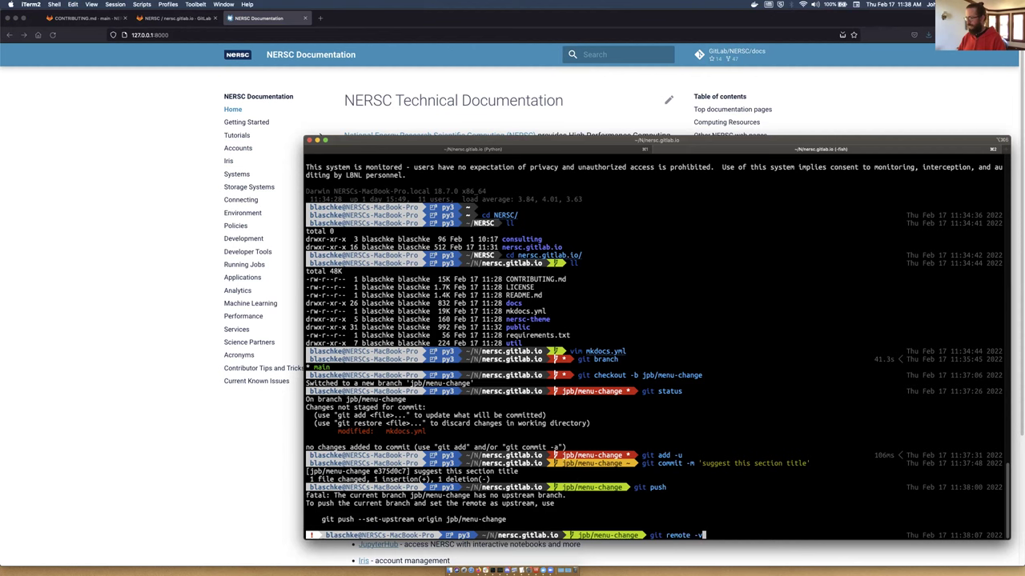
pyautogui.press('Return')
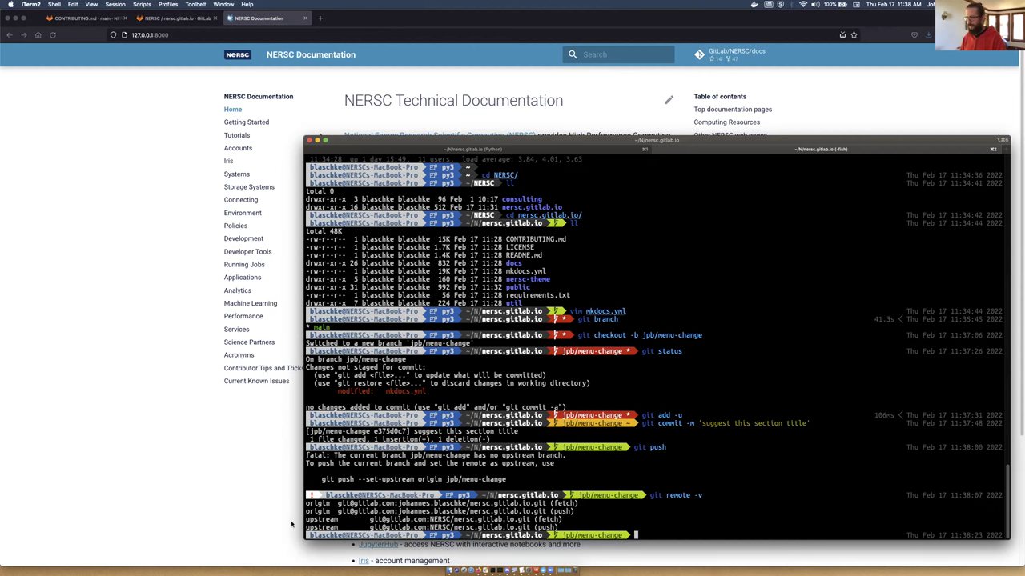
pyautogui.moveTo(394, 503); pyautogui.dragTo(337, 503)
pyautogui.click(432, 483)
# Step: Copy the suggested command and push jpb/menu-change to origin, setting it as the upstream branch
pyautogui.tripleClick(328, 478)
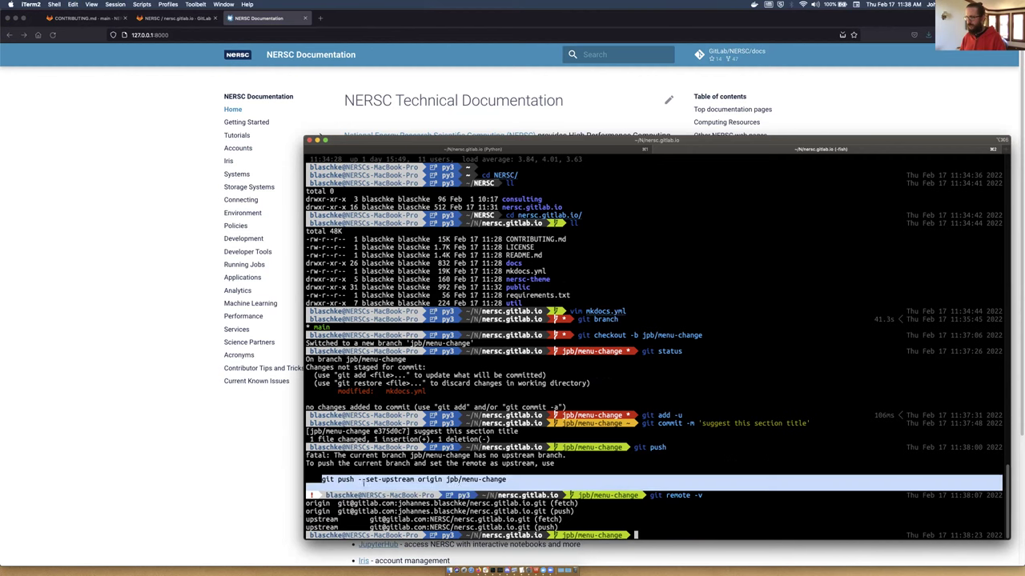
pyautogui.press('super+c')
pyautogui.press('super+v')
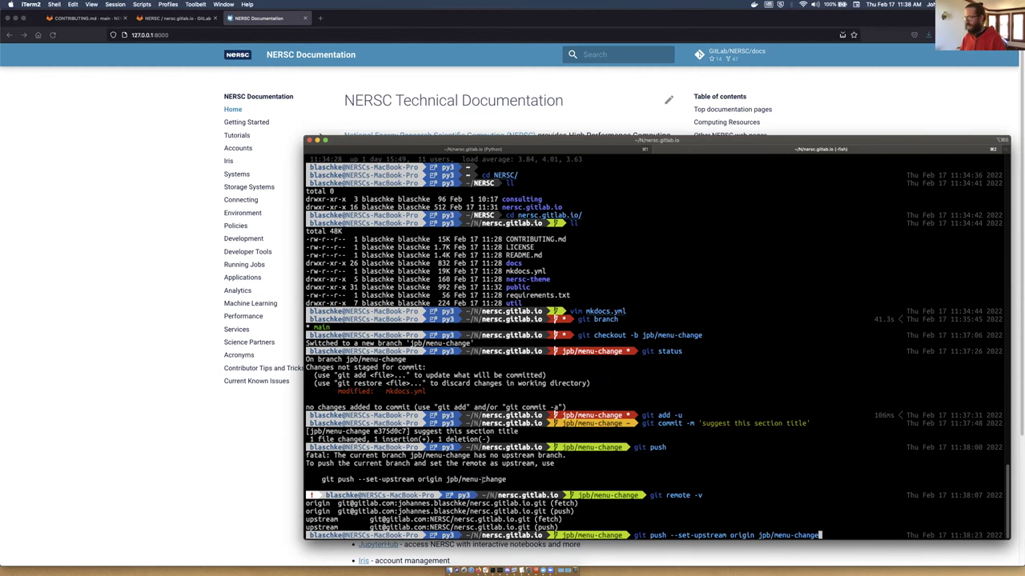
pyautogui.press('Return')
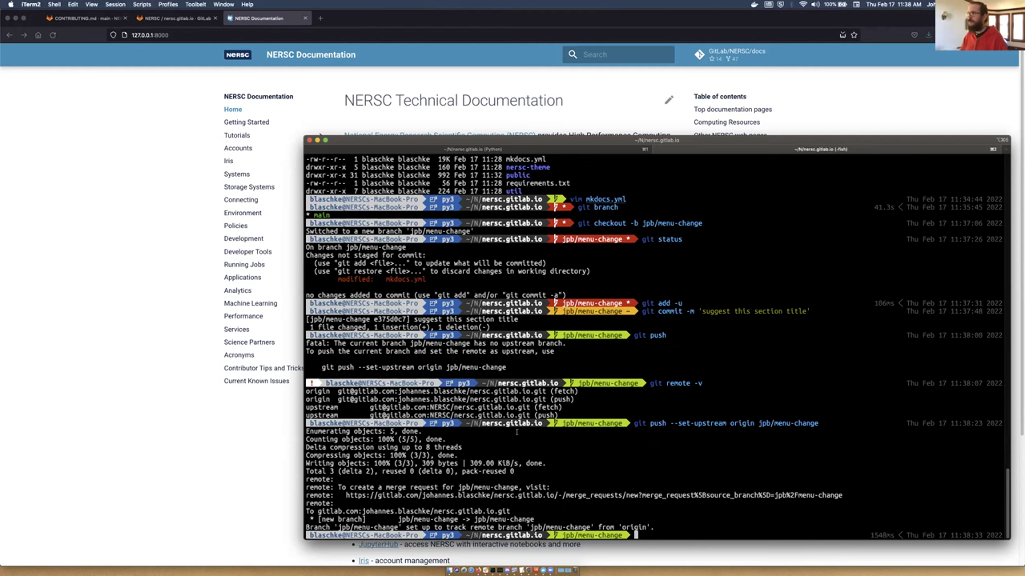
# Step: Switch to Firefox, go to the NERSC GitLab repository's file list, and open the pushed jpb/menu-change branch in a new tab
pyautogui.click(139, 184)
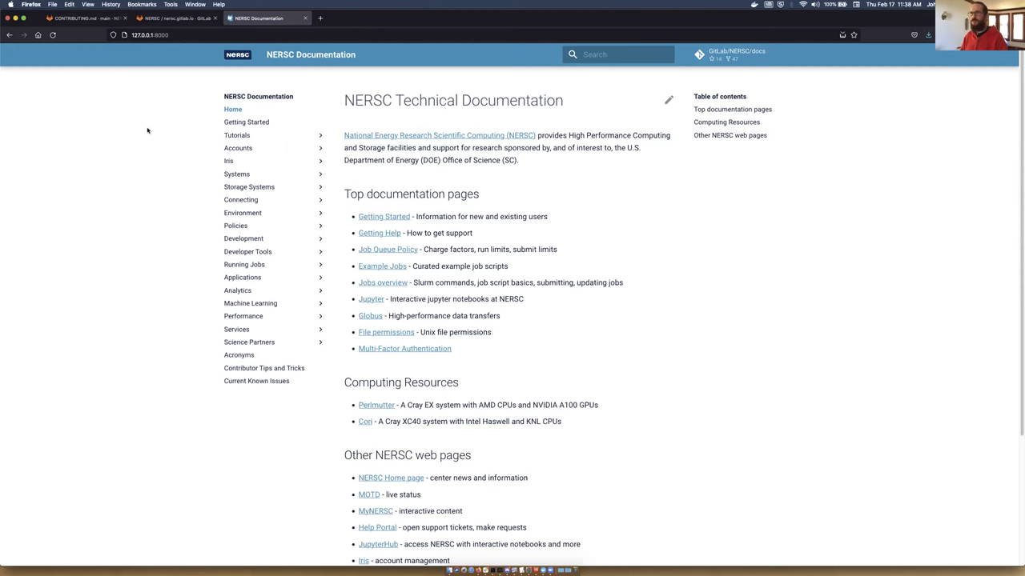
pyautogui.click(169, 21)
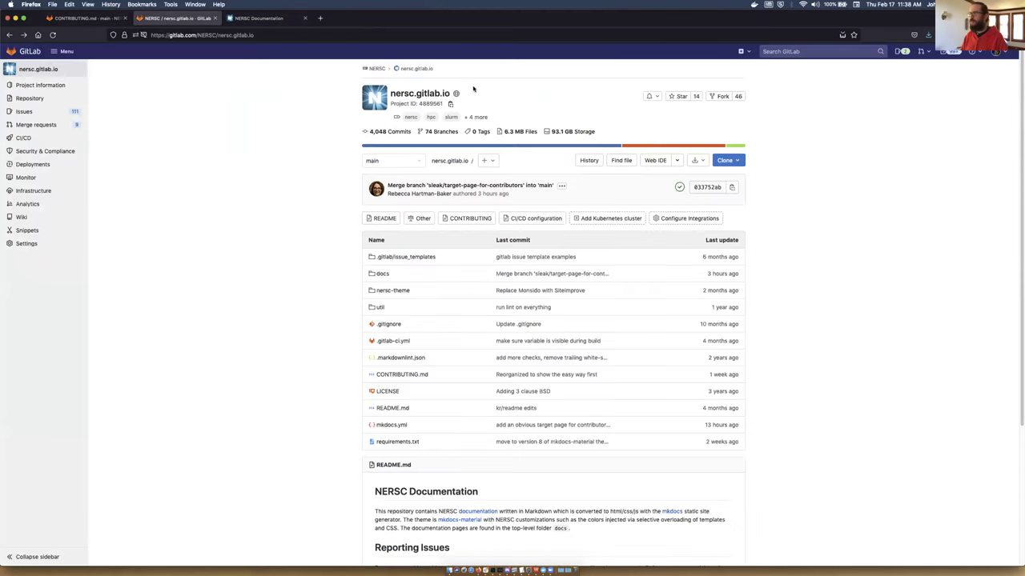
pyautogui.click(242, 19)
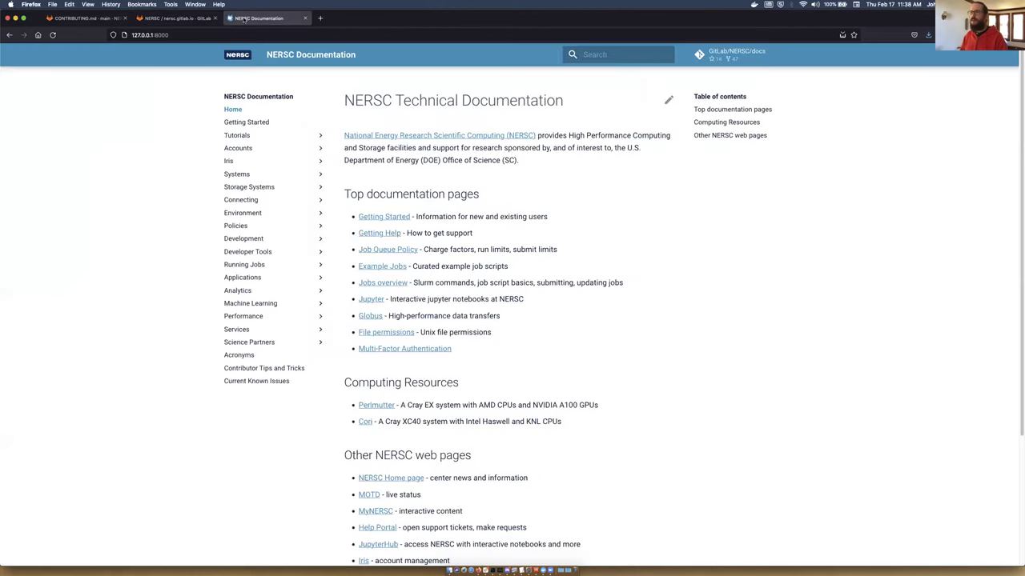
pyautogui.click(190, 19)
pyautogui.click(108, 17)
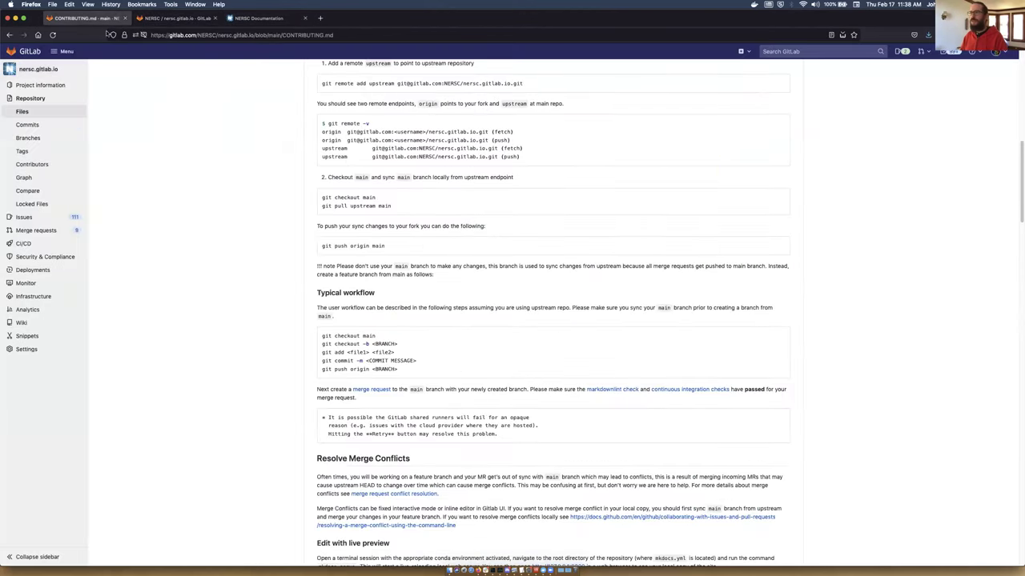
pyautogui.click(172, 17)
pyautogui.click(9, 35)
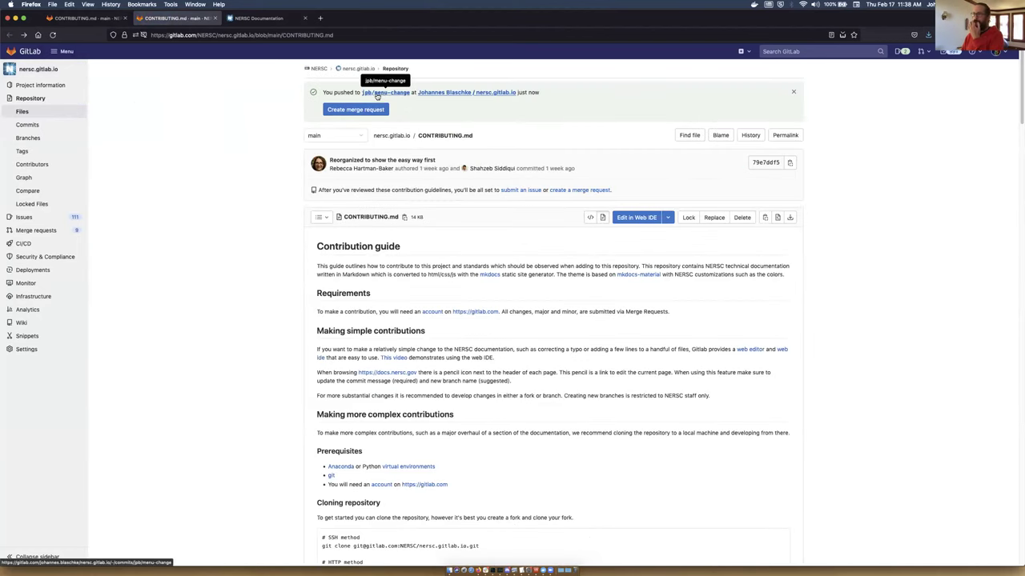
pyautogui.click(36, 100)
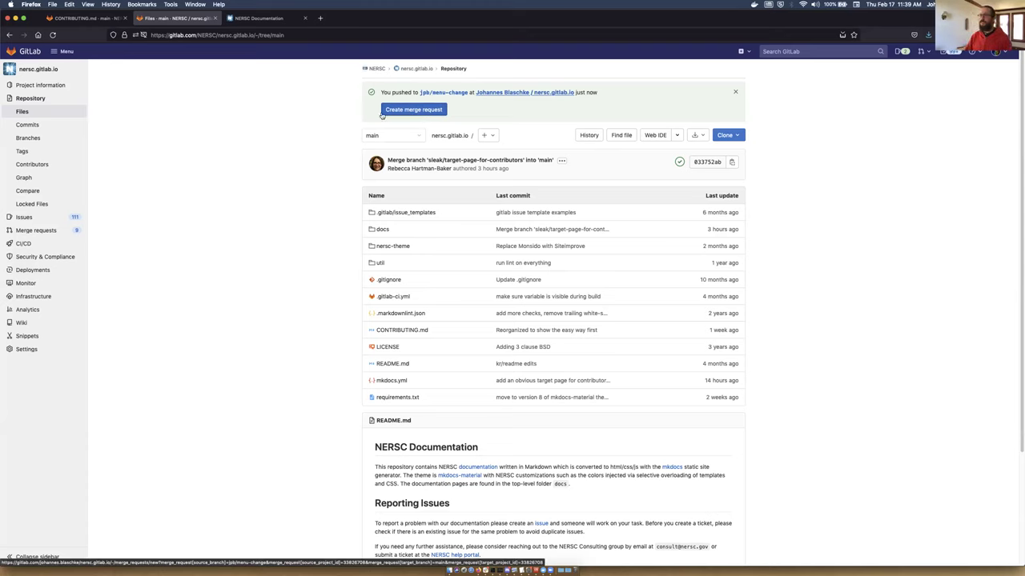
pyautogui.keyDown('super'); pyautogui.click(444, 92); pyautogui.keyUp('super')
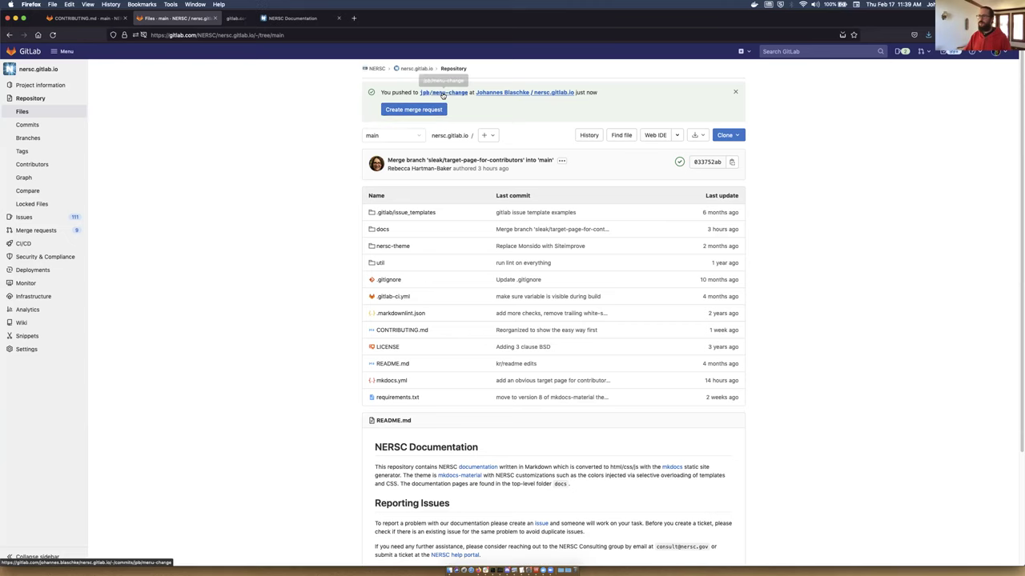
# Step: Start a merge request from the pushed jpb/menu-change branch and check the information on description templates
pyautogui.click(423, 111)
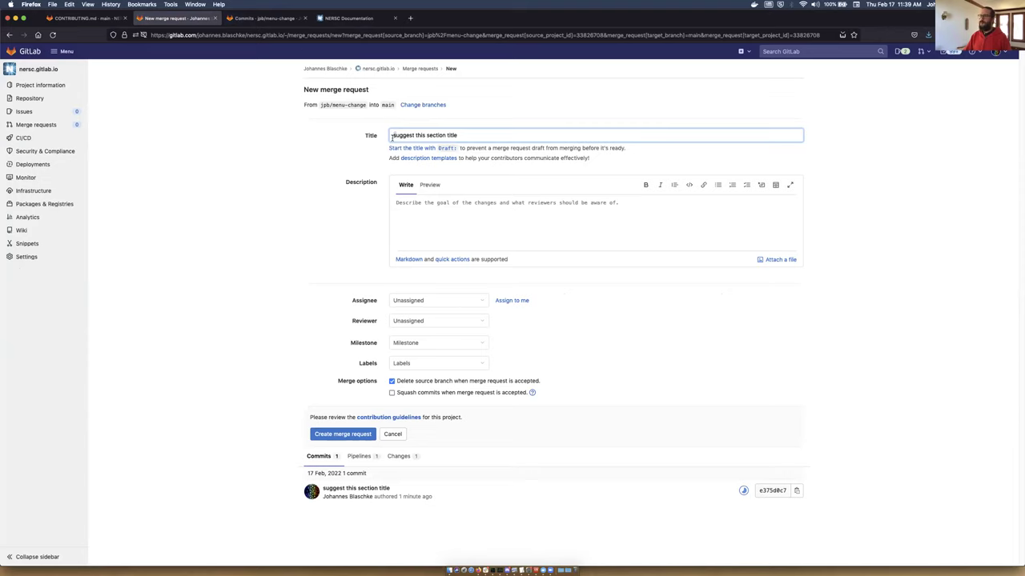
pyautogui.click(425, 220)
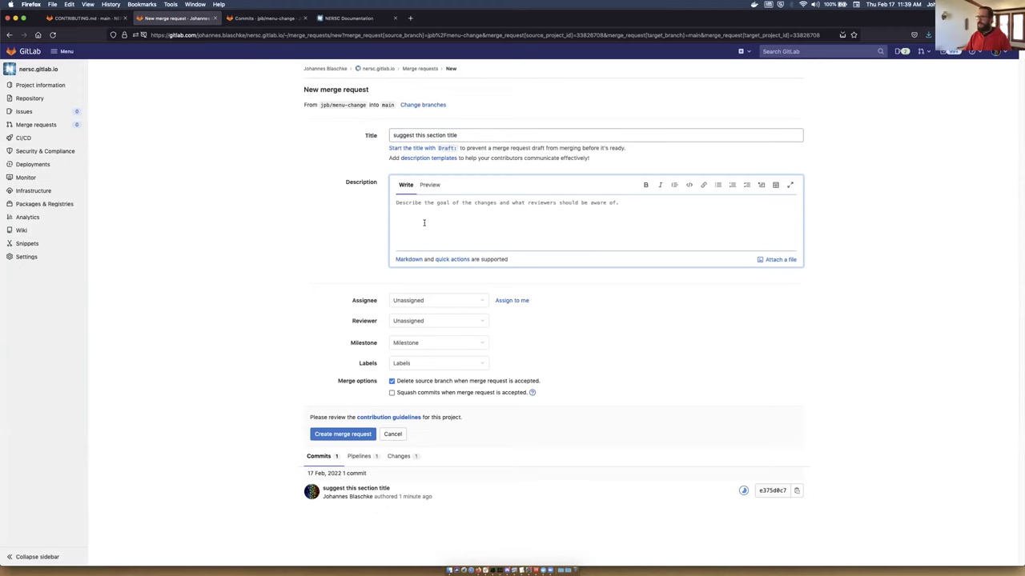
pyautogui.click(425, 159)
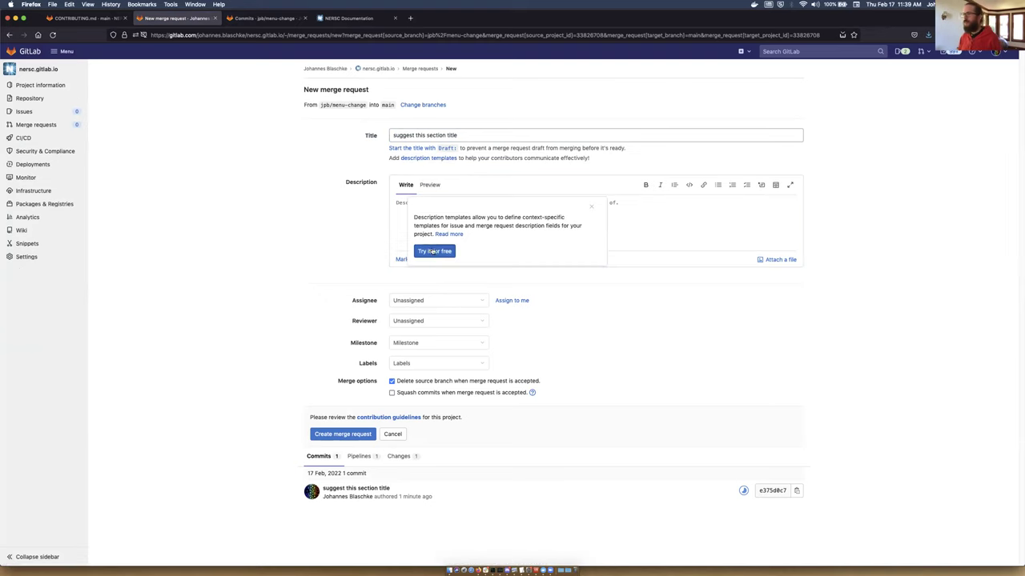
pyautogui.click(592, 208)
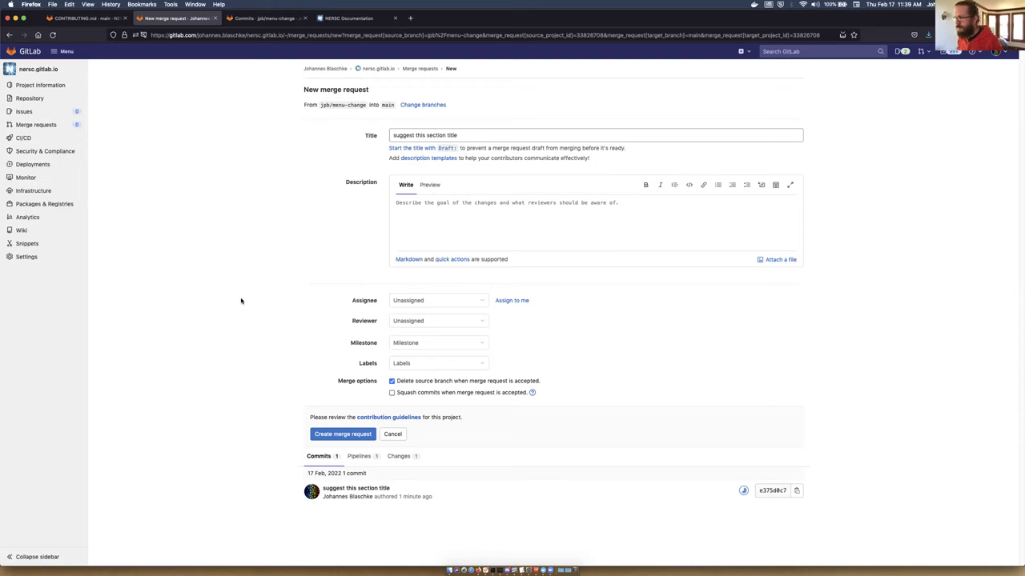
pyautogui.click(424, 226)
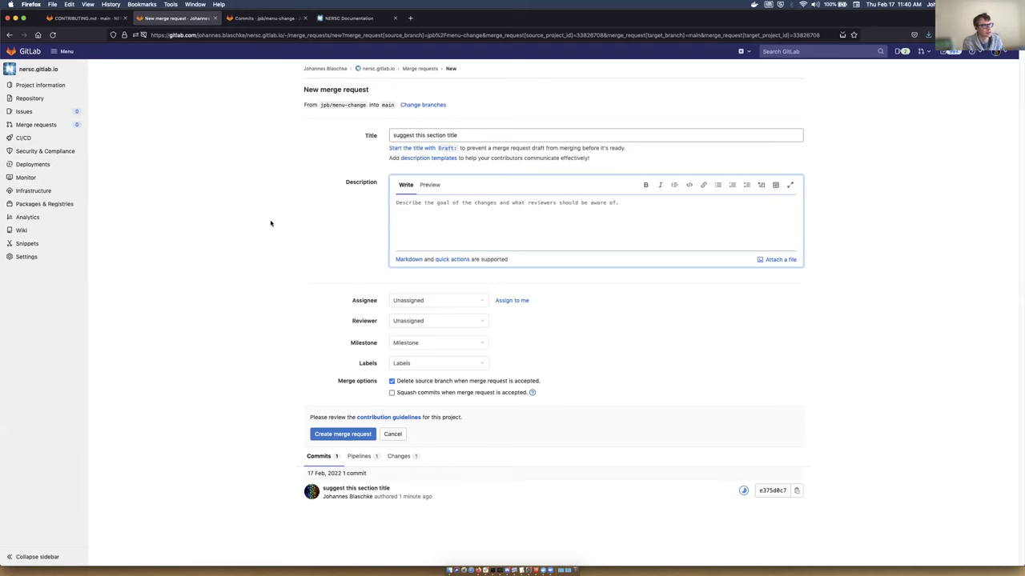
# Step: View the contribution guidelines in a separate tab, close them, and return to the new merge request form
pyautogui.middleClick(412, 417)
pyautogui.click(368, 22)
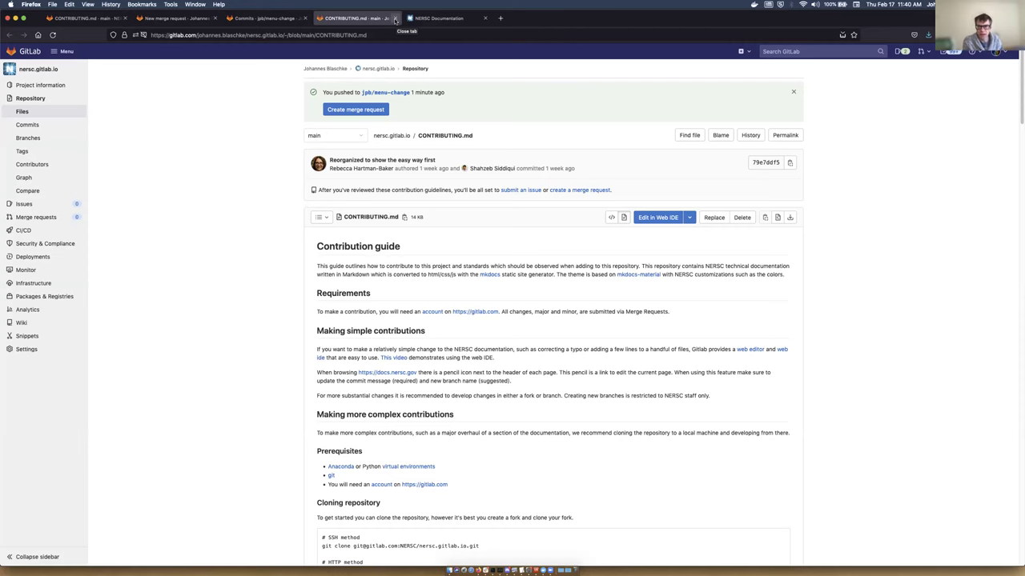
pyautogui.click(395, 19)
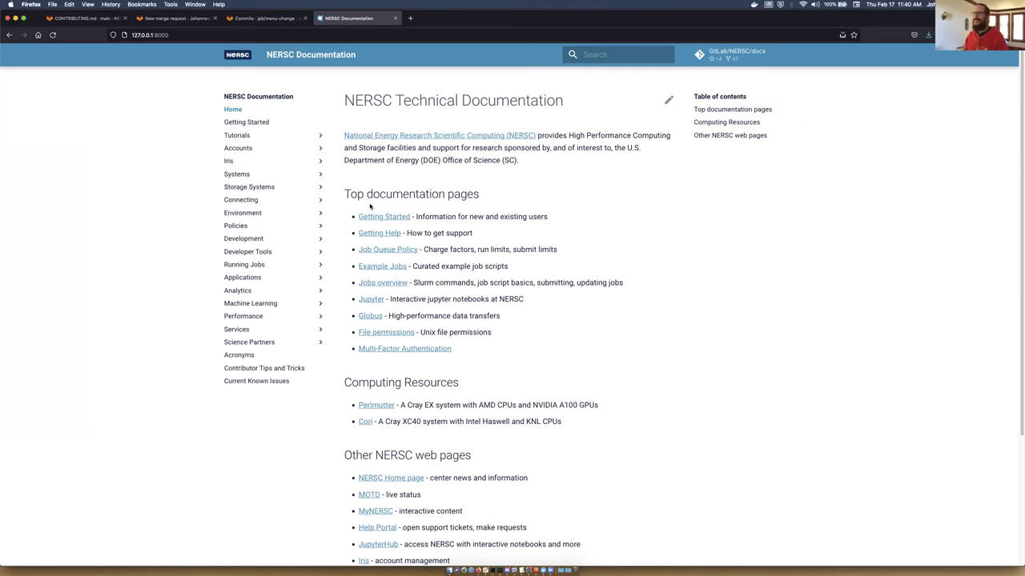
pyautogui.click(171, 19)
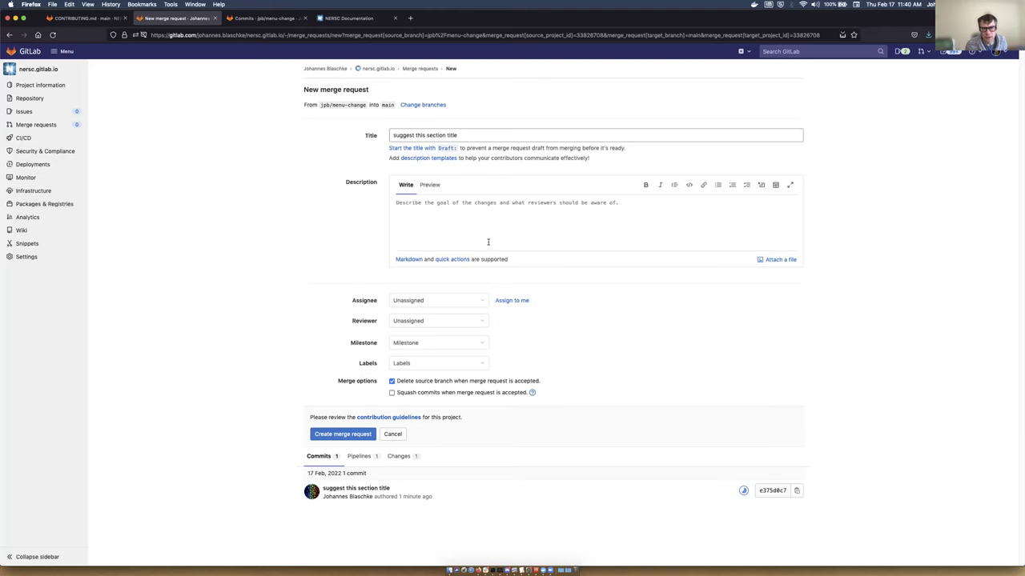
# Step: Try to open the description templates link in a separate tab and close that tab
pyautogui.keyDown('super'); pyautogui.click(427, 158); pyautogui.keyUp('super')
pyautogui.click(275, 18)
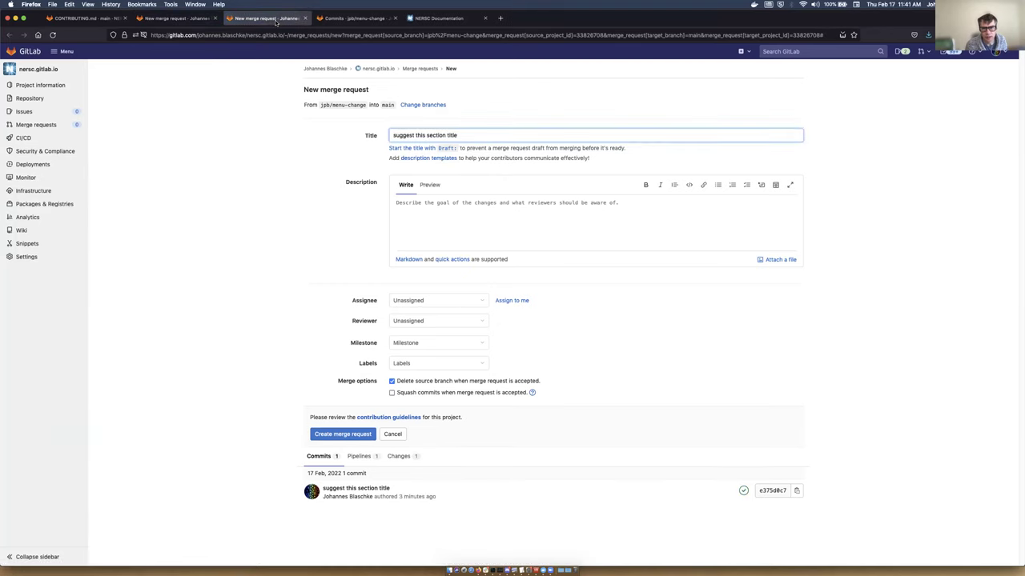
pyautogui.press('super+w')
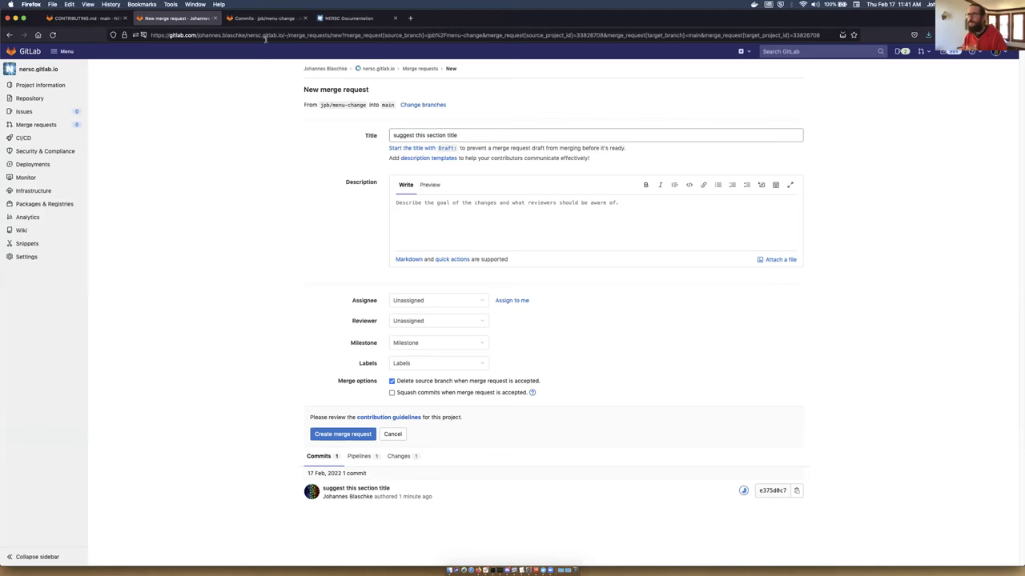
# Step: Close the jpb/menu-change commits tab and return to the new merge request form
pyautogui.click(265, 17)
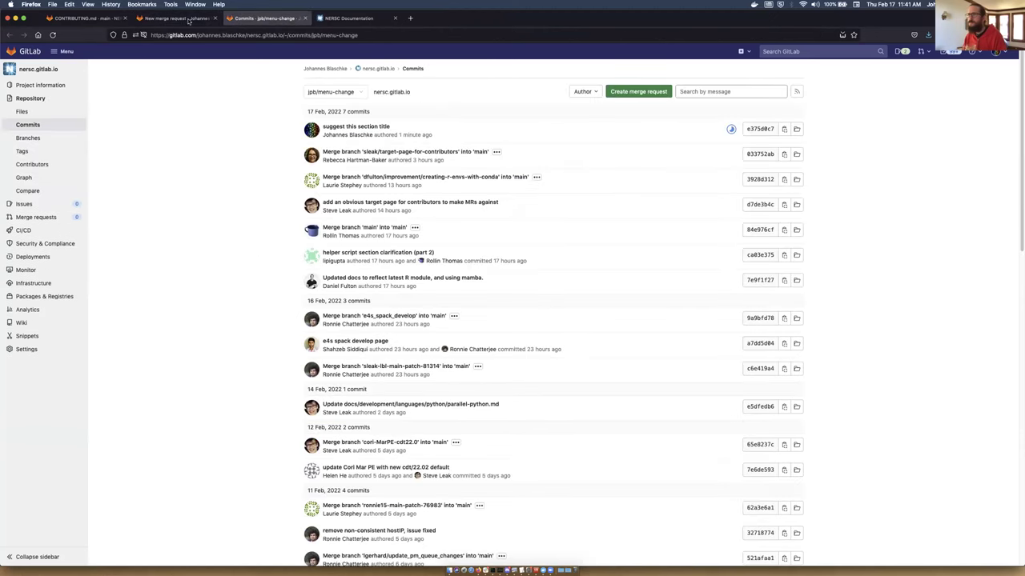
pyautogui.click(304, 18)
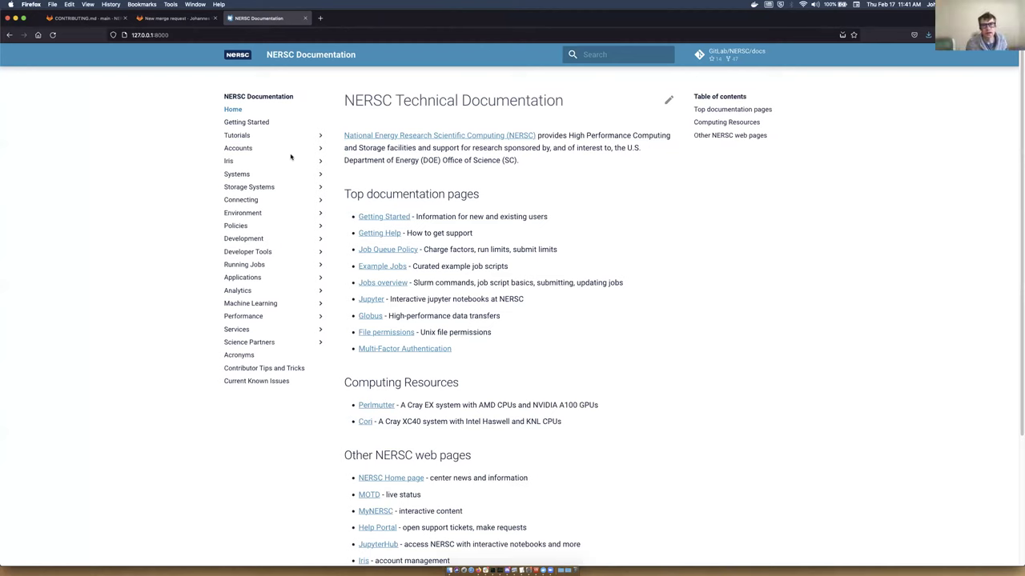
pyautogui.click(169, 24)
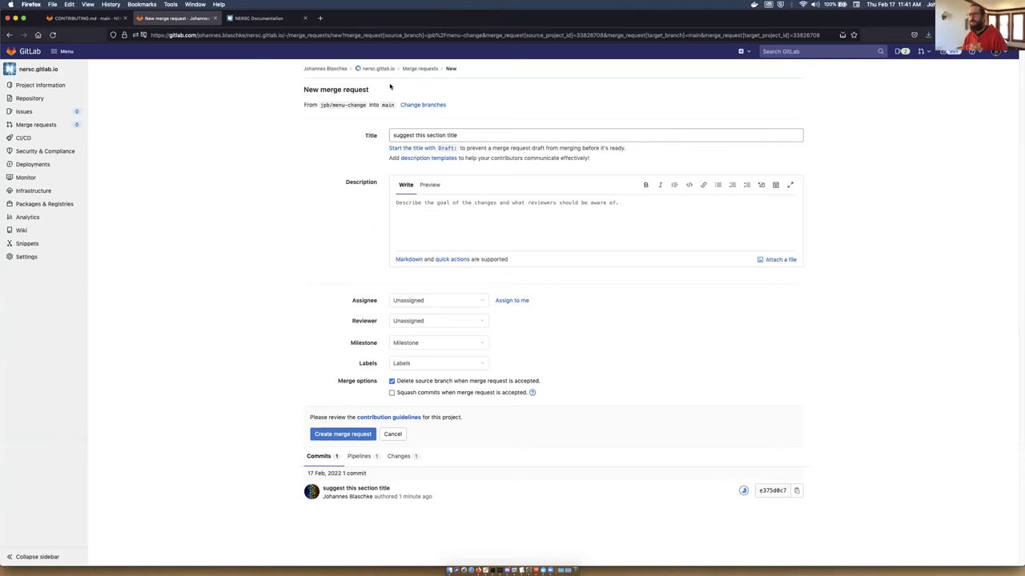
# Step: Restart the merge request from the repository page and change its target project to NERSC/nersc.gitlab.io
pyautogui.click(10, 34)
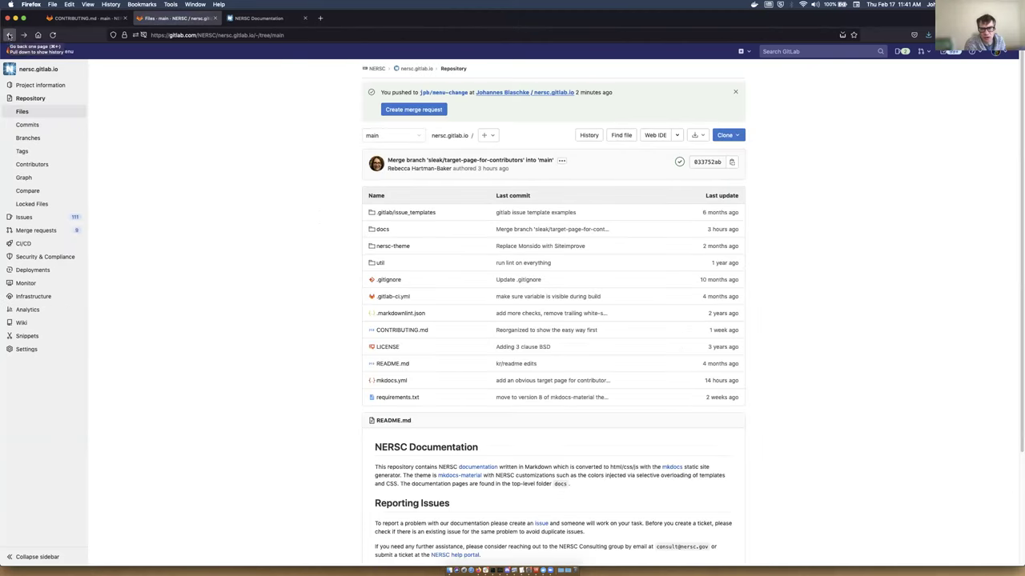
pyautogui.click(408, 112)
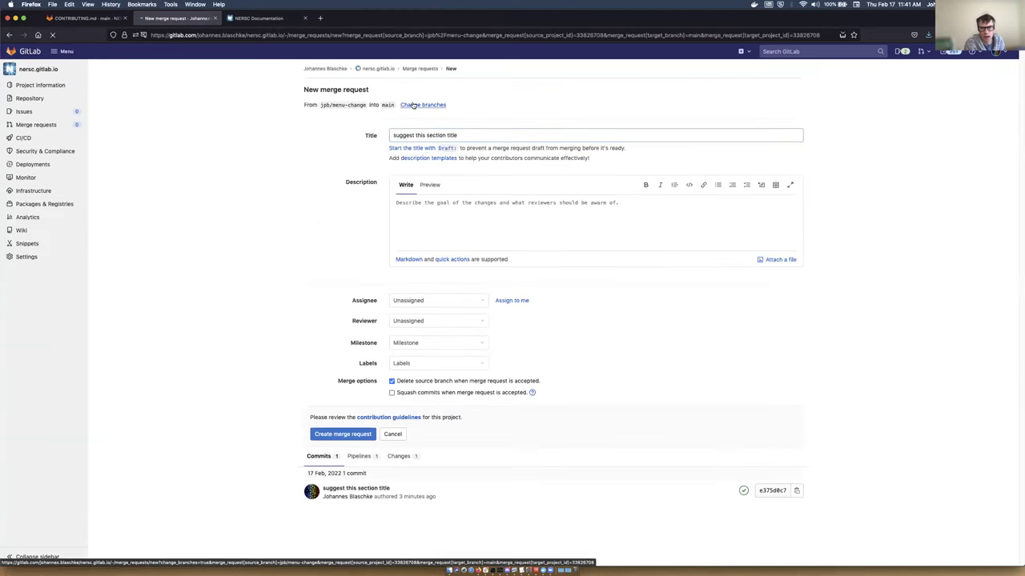
pyautogui.click(412, 104)
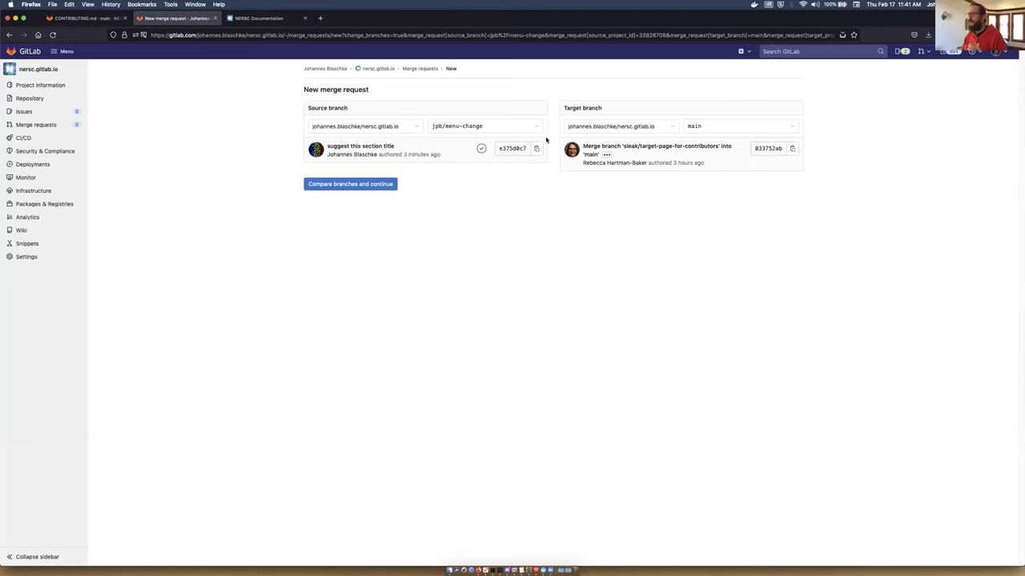
pyautogui.click(608, 128)
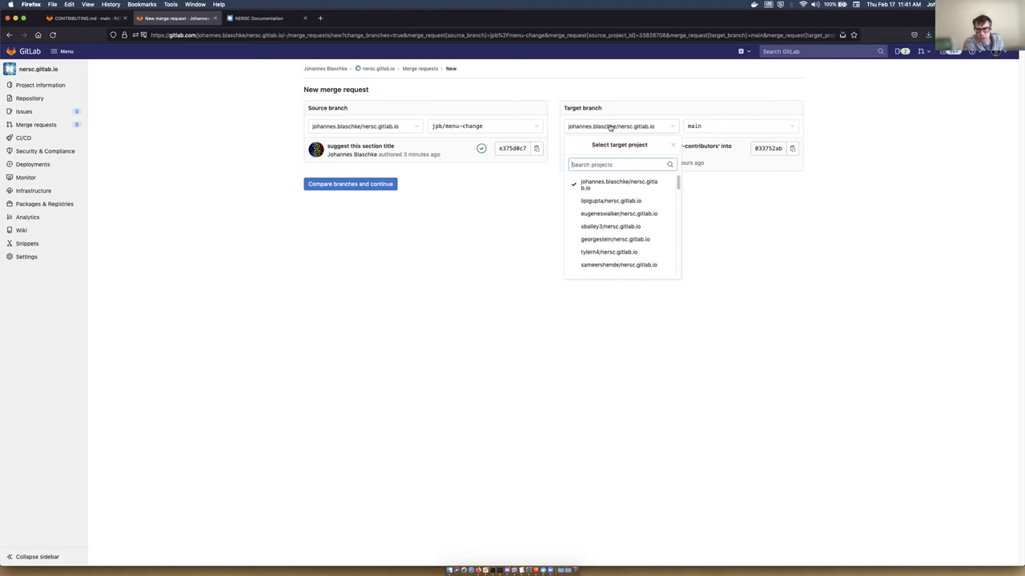
pyautogui.scroll(-10, 604, 186)
pyautogui.scroll(-10, 604, 186)
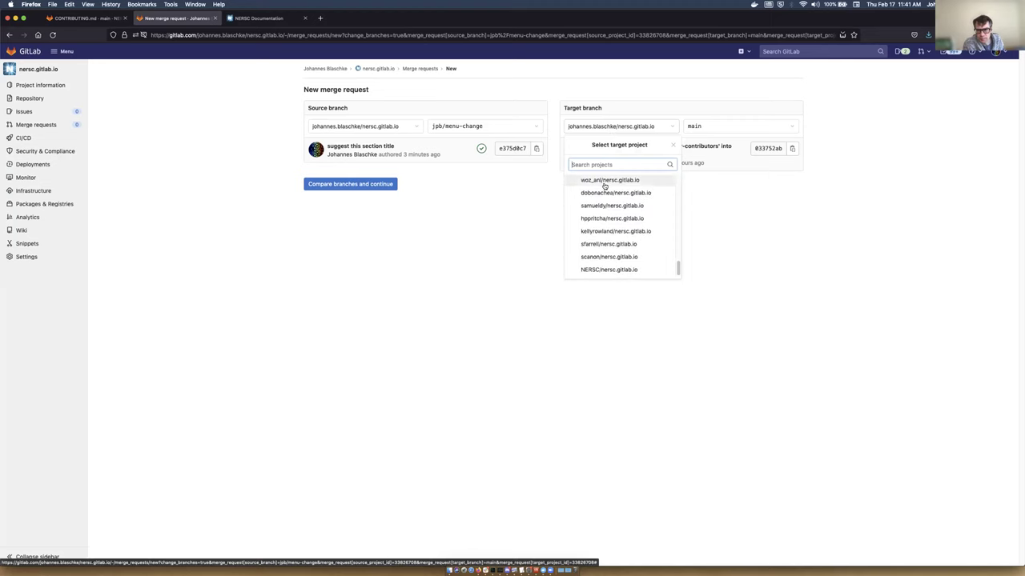
pyautogui.click(611, 269)
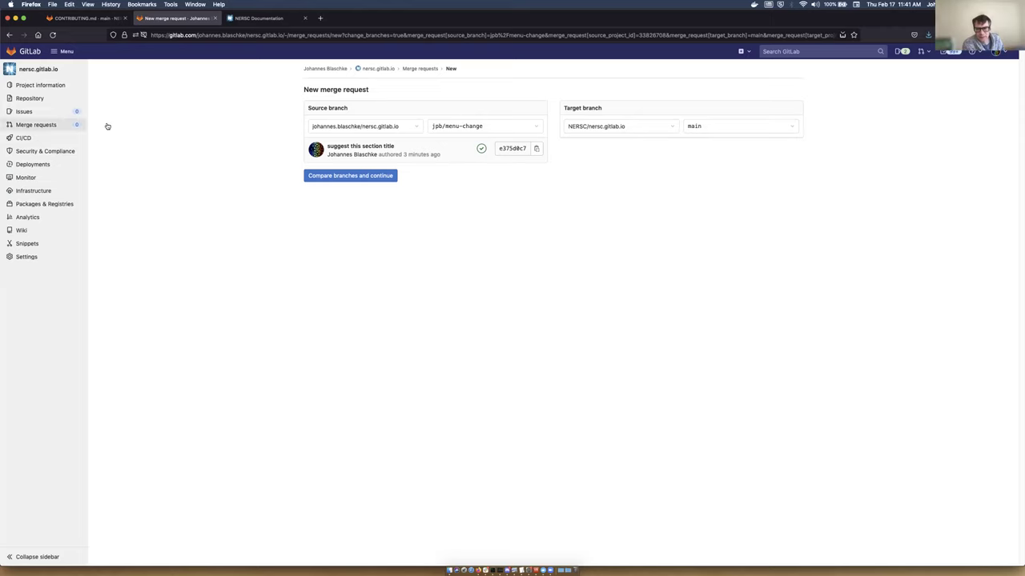
# Step: Go back to the NERSC repository's file list and start the merge request for jpb/menu-change again
pyautogui.click(9, 35)
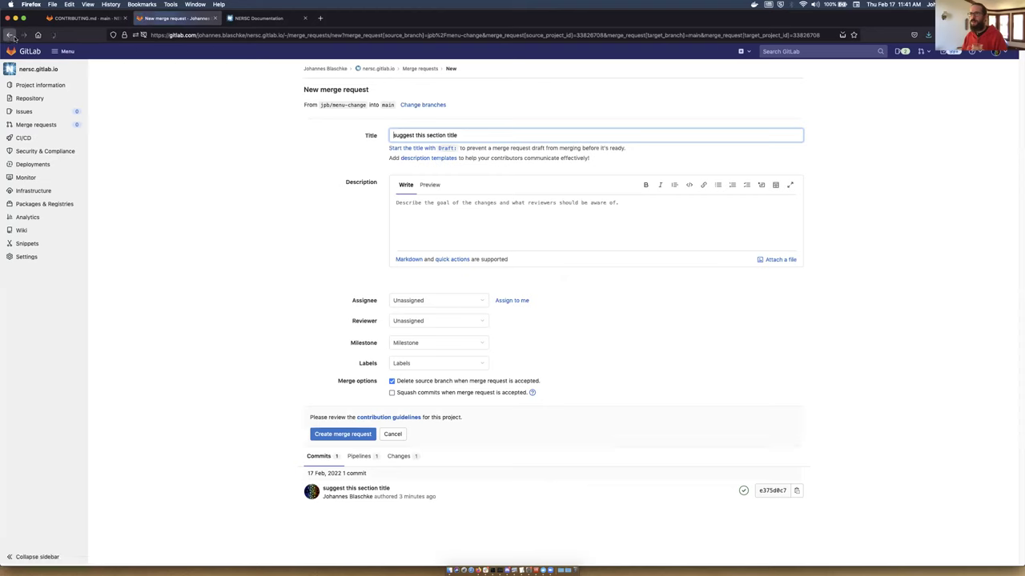
pyautogui.press('super+a')
pyautogui.press('Left')
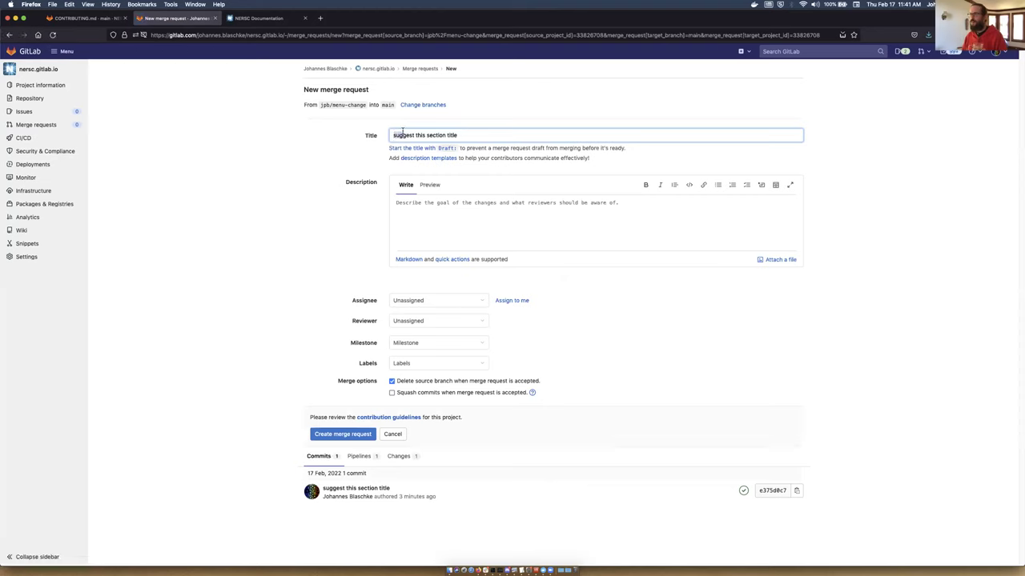
pyautogui.click(9, 35)
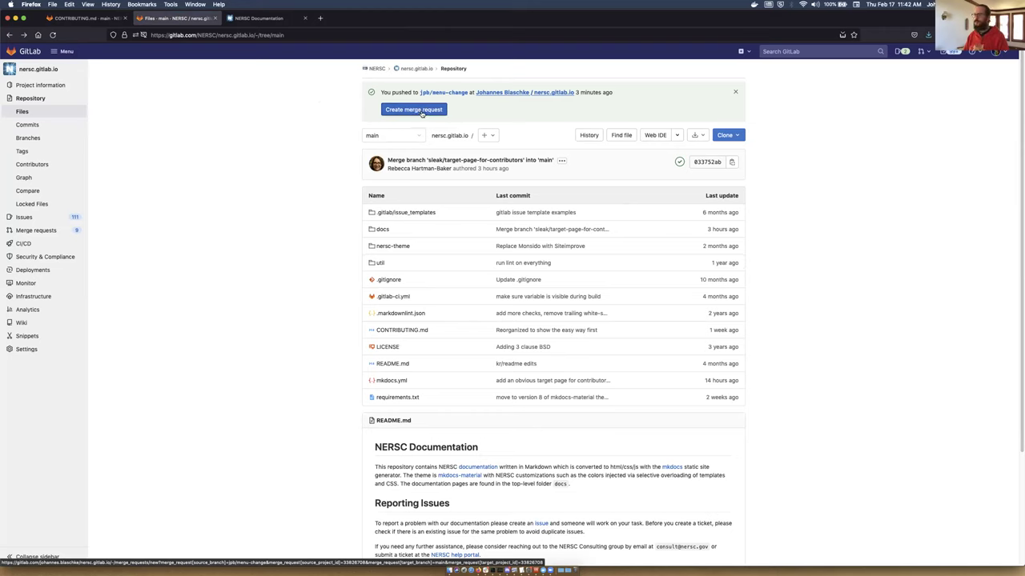
pyautogui.click(422, 112)
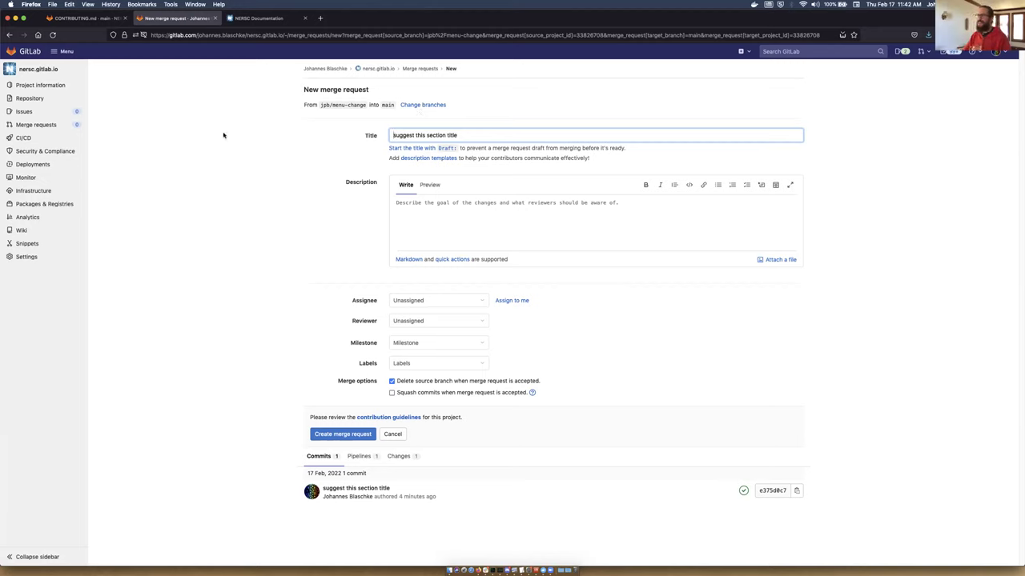
# Step: Check the merge request's source and target branches, set the target project to NERSC/nersc.gitlab.io, and continue with the branch comparison
pyautogui.click(305, 105)
pyautogui.moveTo(305, 105); pyautogui.dragTo(383, 103)
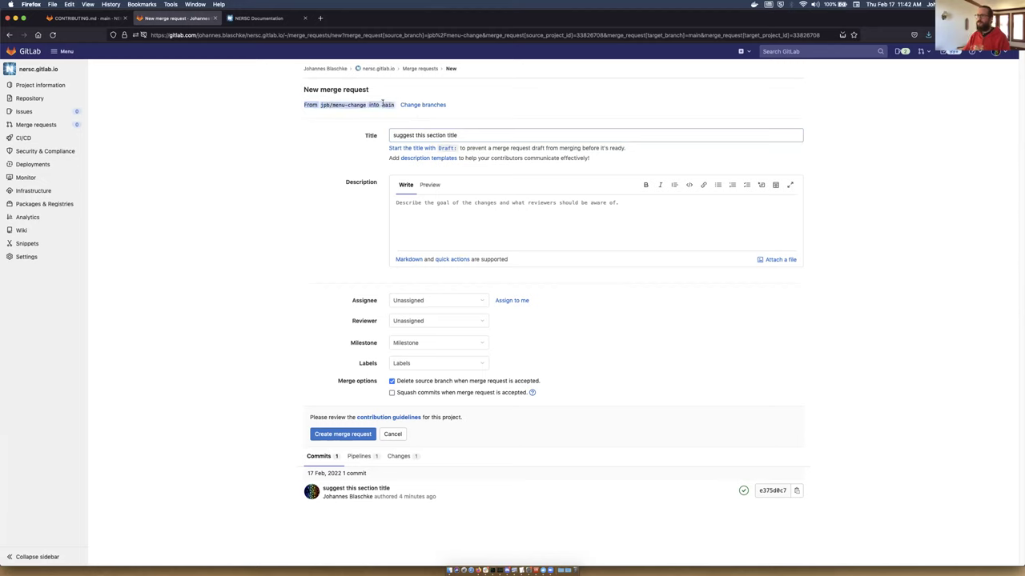
pyautogui.click(383, 105)
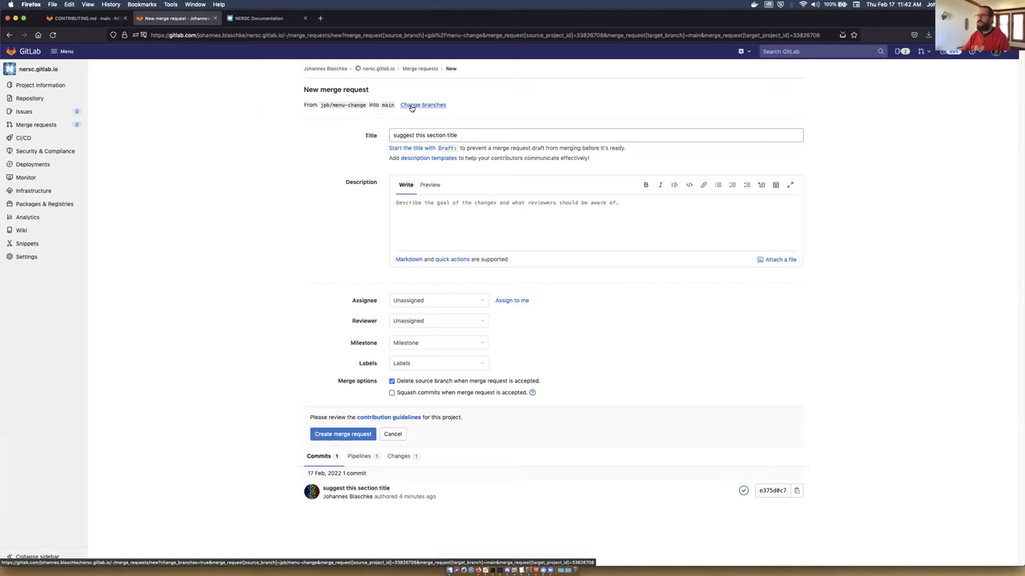
pyautogui.click(411, 106)
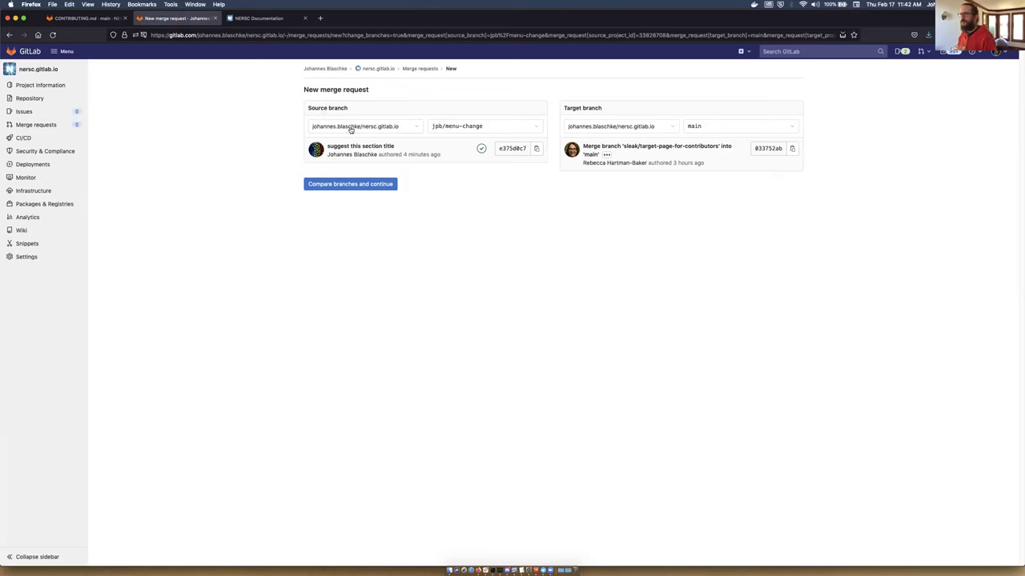
pyautogui.click(670, 129)
pyautogui.moveTo(679, 179); pyautogui.dragTo(680, 281)
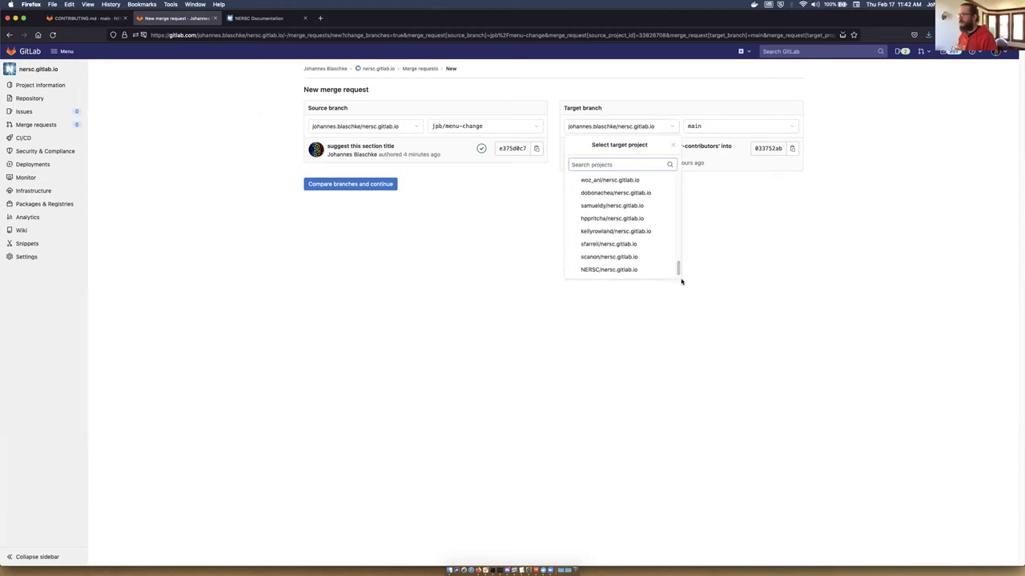
pyautogui.click(624, 272)
pyautogui.click(349, 178)
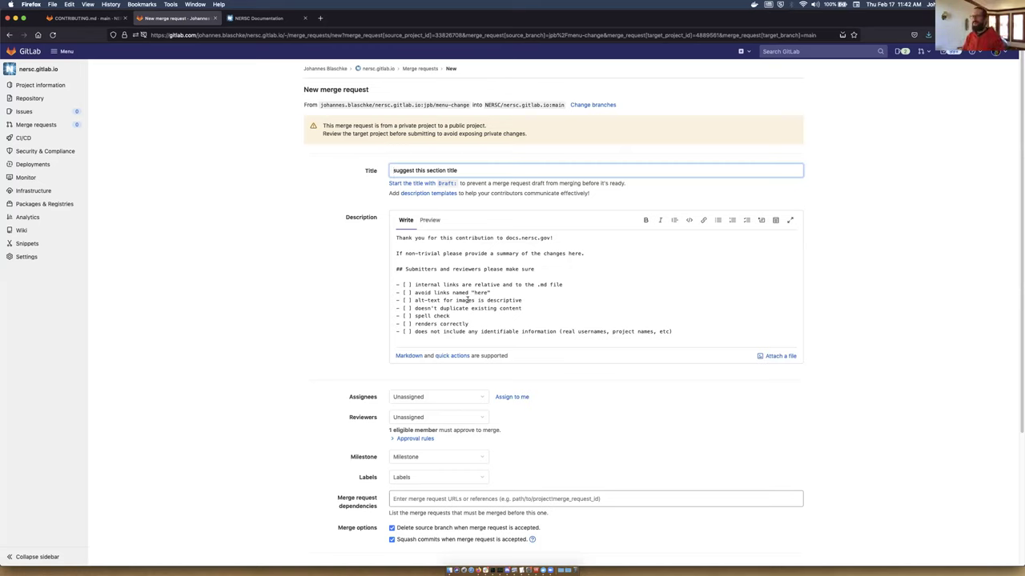
# Step: Review the merge request's title, prefilled description template, and checklist for submitters and reviewers
pyautogui.moveTo(674, 331); pyautogui.dragTo(393, 239)
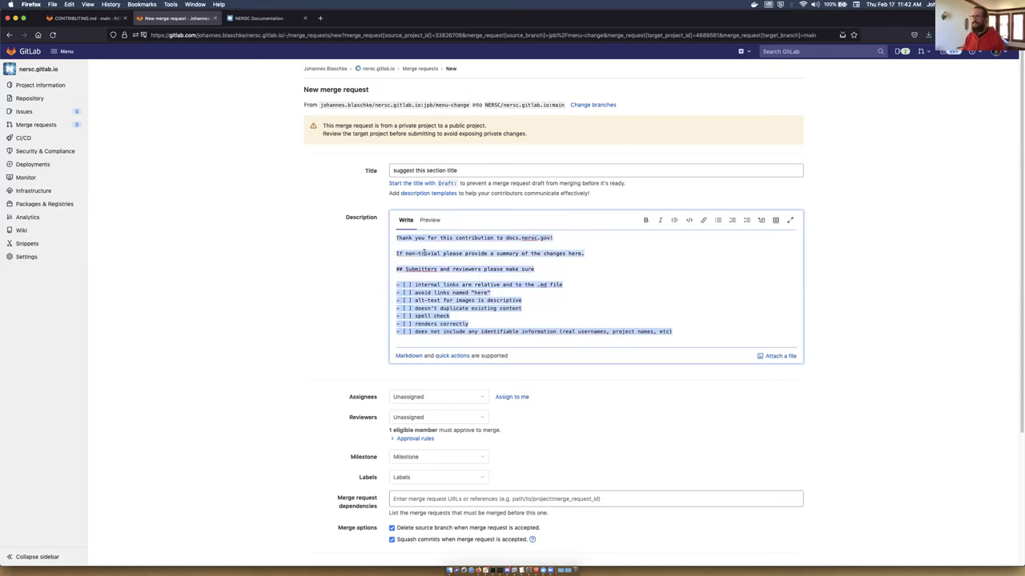
pyautogui.click(423, 253)
pyautogui.tripleClick(416, 170)
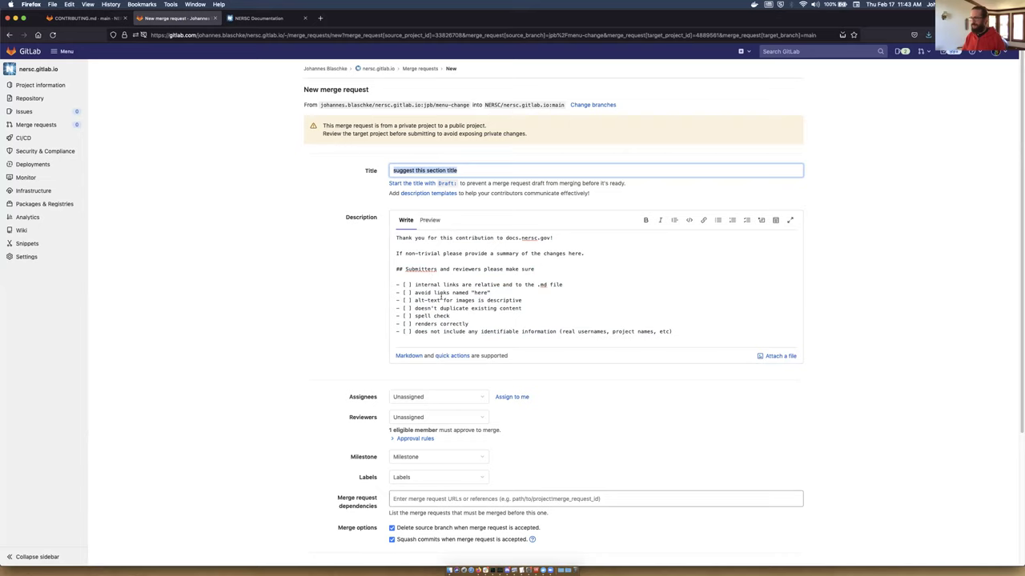
pyautogui.scroll(-4, 441, 296)
pyautogui.scroll(4, 453, 168)
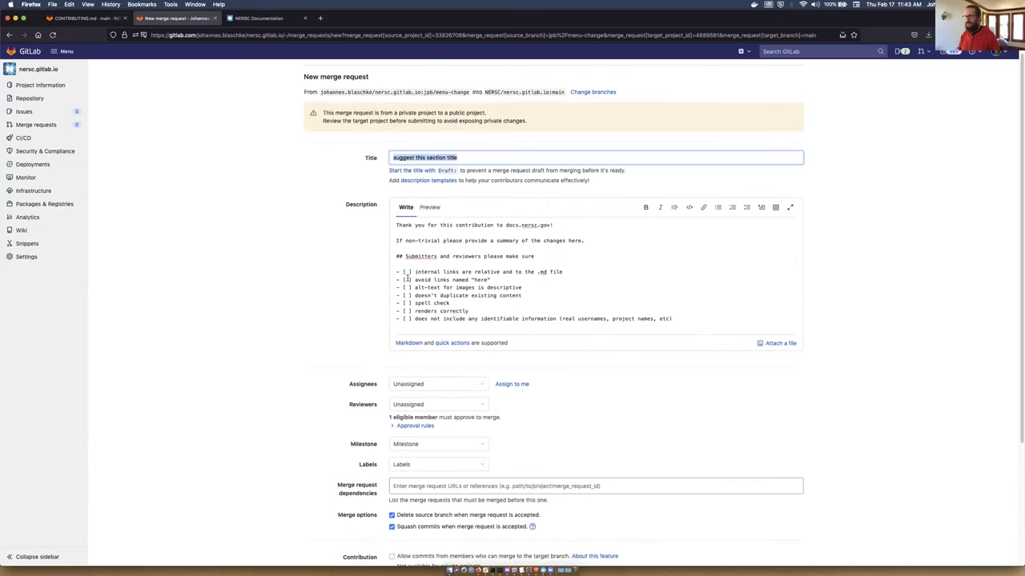
pyautogui.doubleClick(424, 273)
pyautogui.click(424, 273)
pyautogui.tripleClick(425, 273)
pyautogui.click(426, 278)
pyautogui.tripleClick(426, 280)
pyautogui.tripleClick(428, 288)
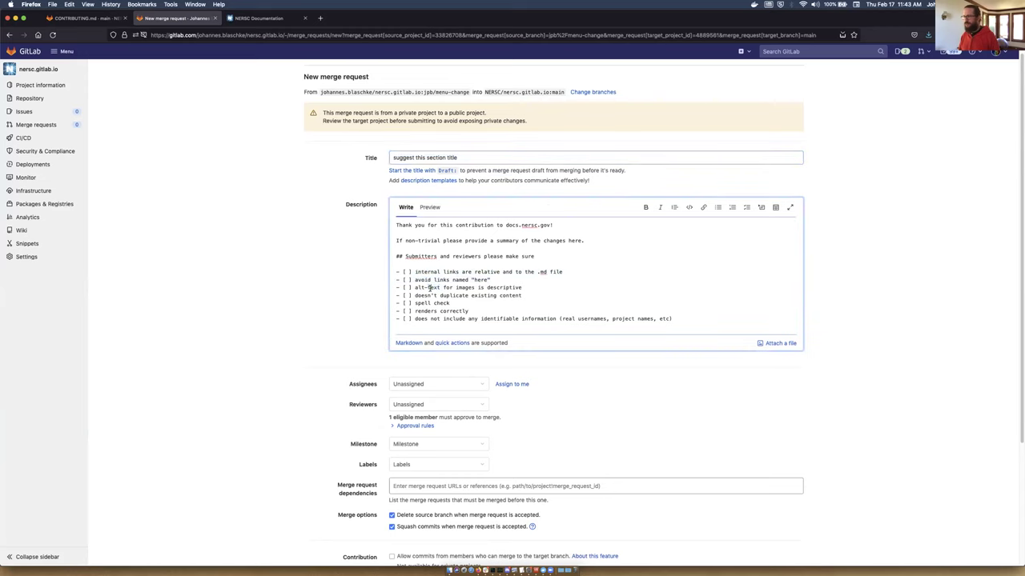
# Step: Mark the "renders correctly" checklist item with an x and select the empty checkbox of the internal links item
pyautogui.scroll(-1, 449, 302)
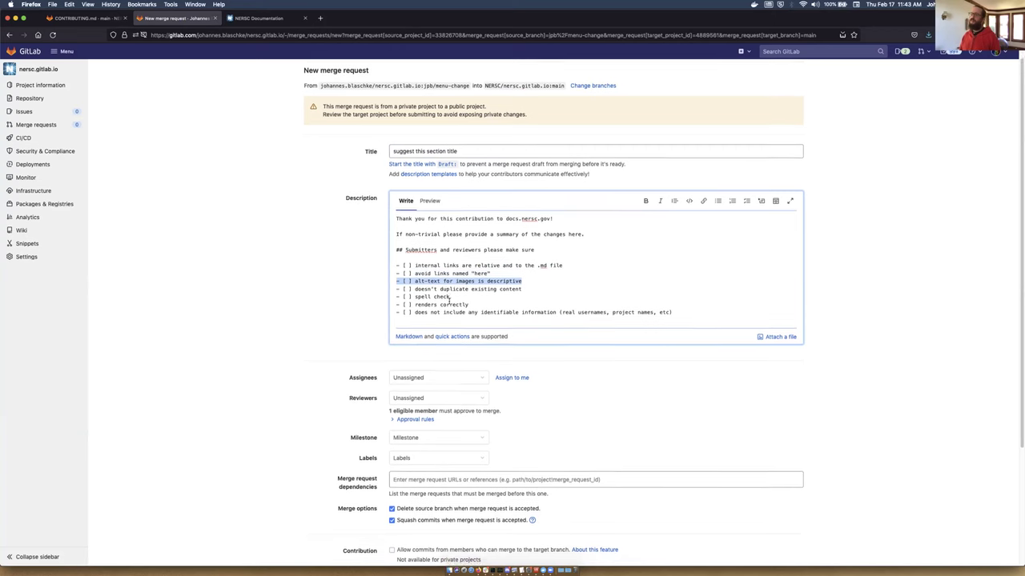
pyautogui.scroll(-1, 450, 301)
pyautogui.click(407, 298)
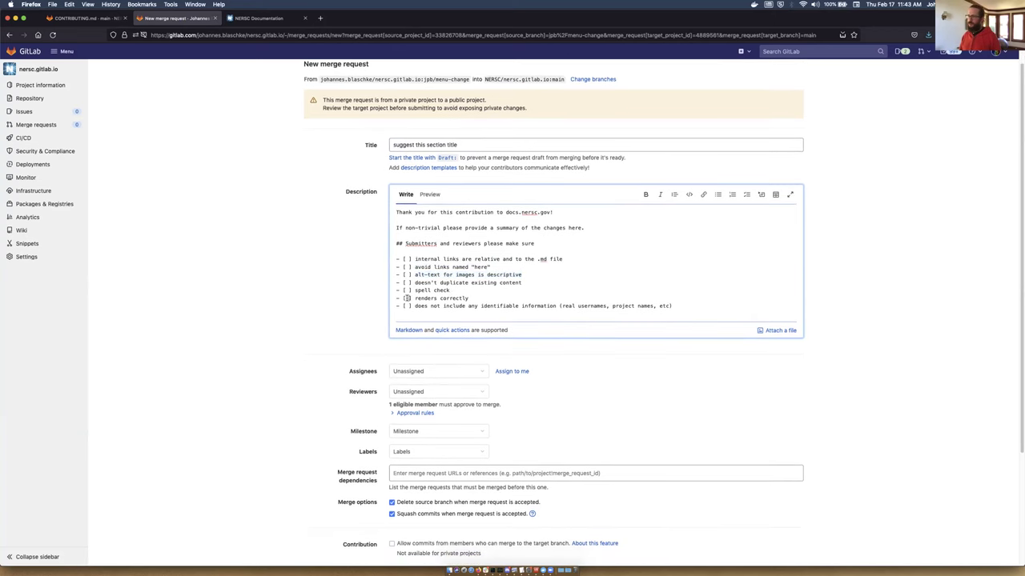
pyautogui.write('x')
pyautogui.doubleClick(409, 259)
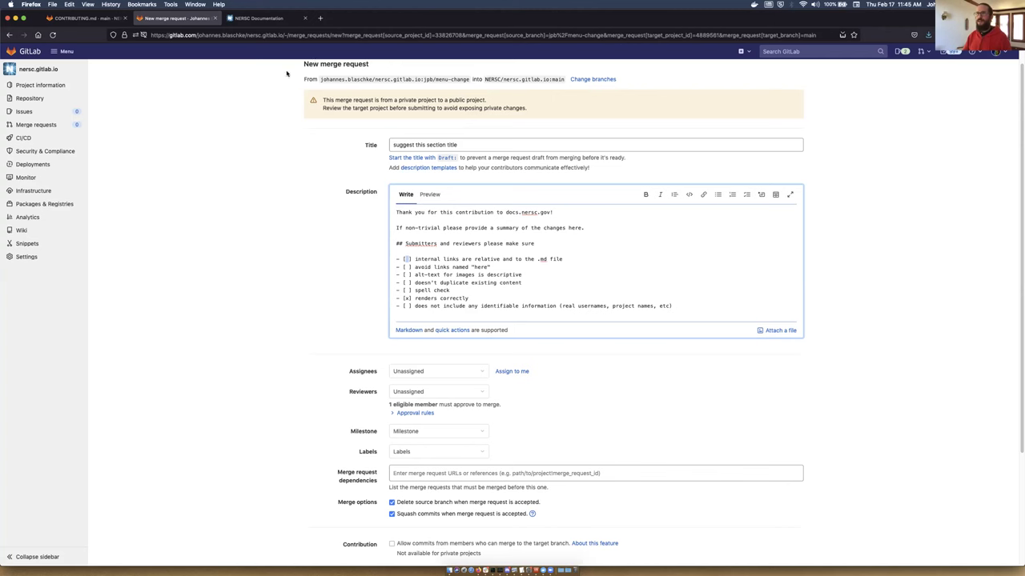
# Step: Read CONTRIBUTING.md from the start through the Typical workflow section and its note on failing GitLab shared runners
pyautogui.click(84, 18)
pyautogui.scroll(-1, 418, 269)
pyautogui.scroll(15, 417, 269)
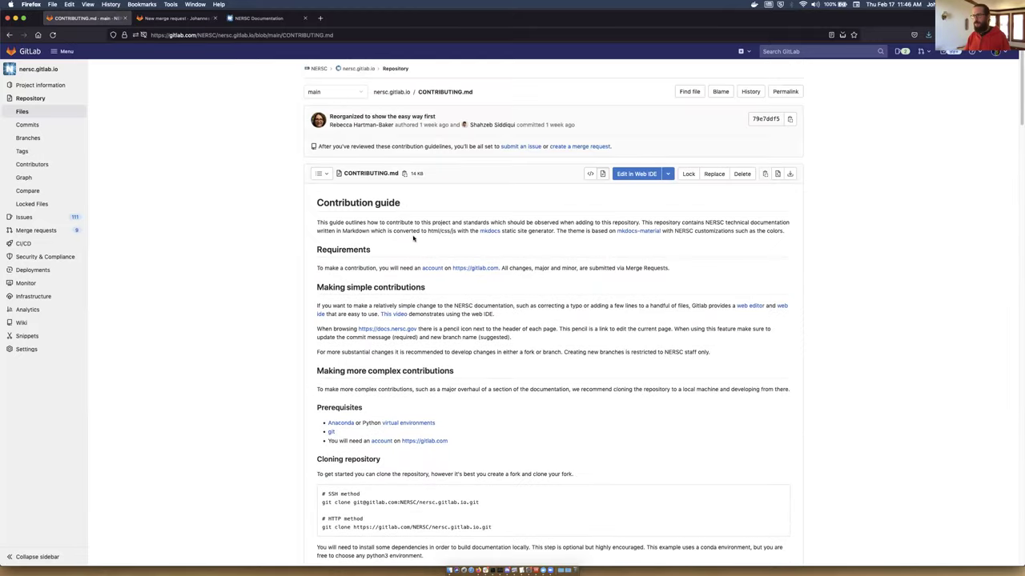
pyautogui.scroll(-9, 415, 244)
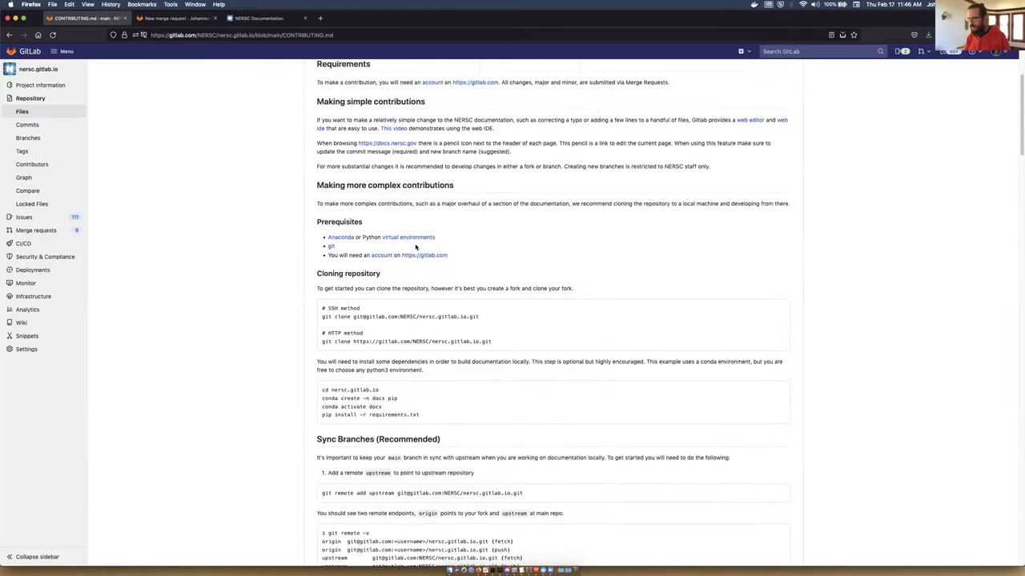
pyautogui.scroll(-2, 416, 246)
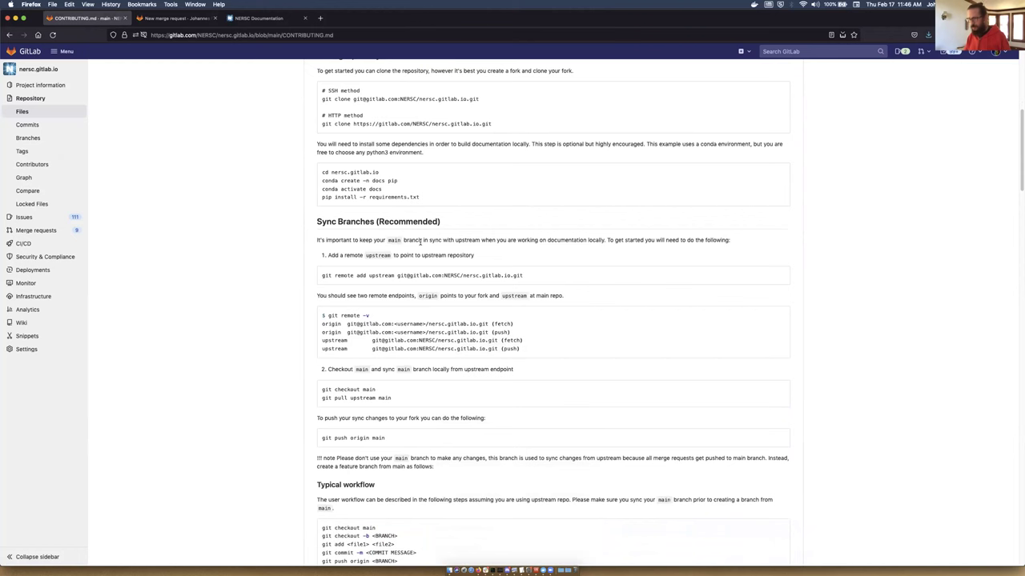
pyautogui.scroll(-10, 426, 242)
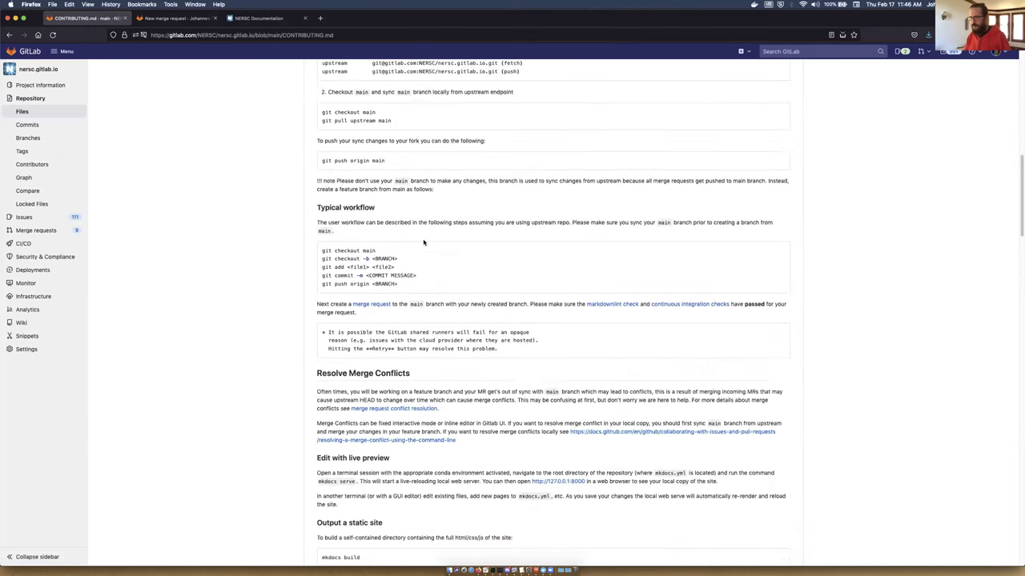
pyautogui.scroll(-1, 424, 243)
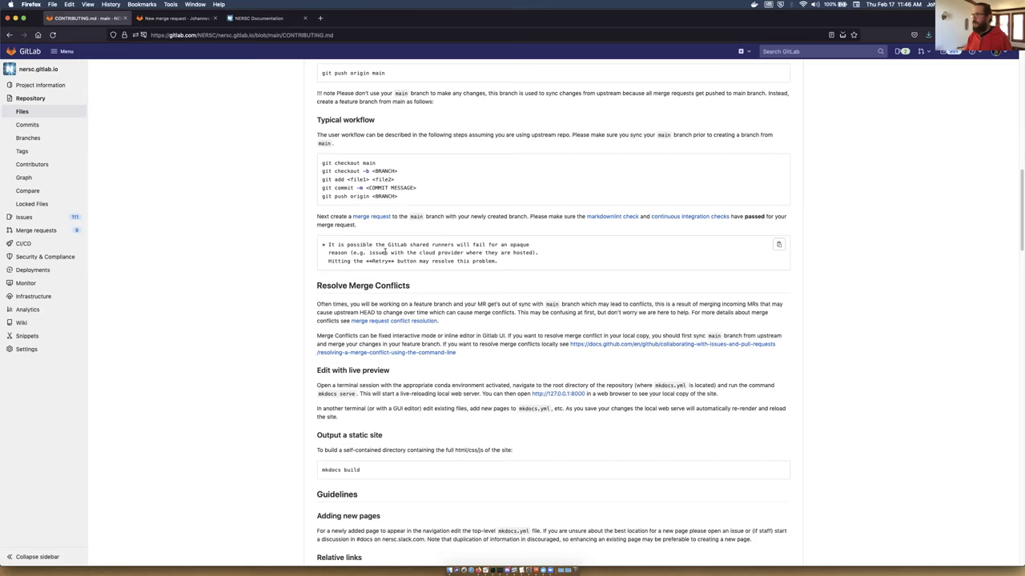
pyautogui.moveTo(507, 262); pyautogui.dragTo(321, 247)
pyautogui.click(321, 245)
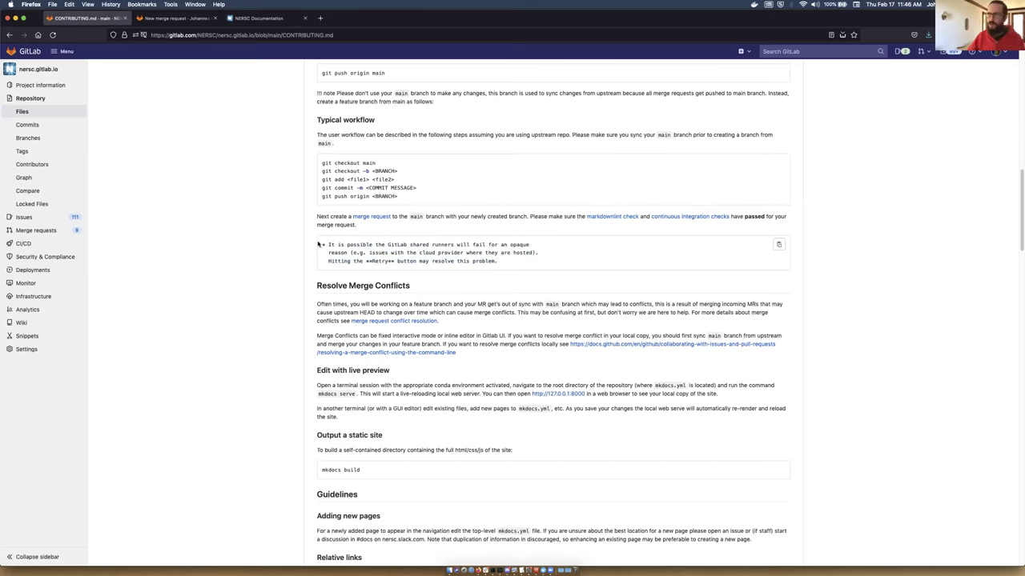
# Step: Return to the new merge request form and check its commit's pipeline status and the assignee and reviewer choices
pyautogui.click(176, 18)
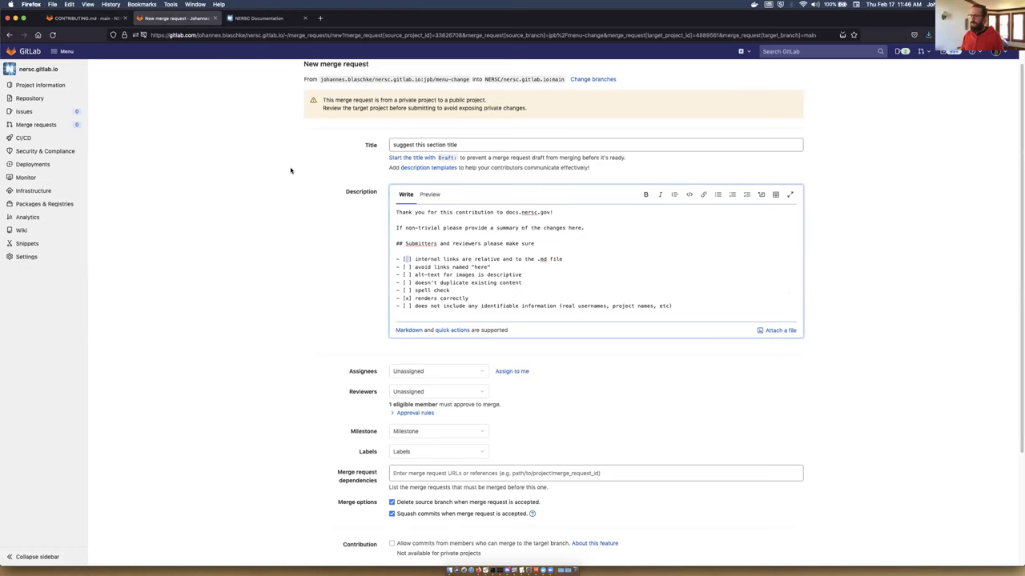
pyautogui.scroll(-4, 291, 171)
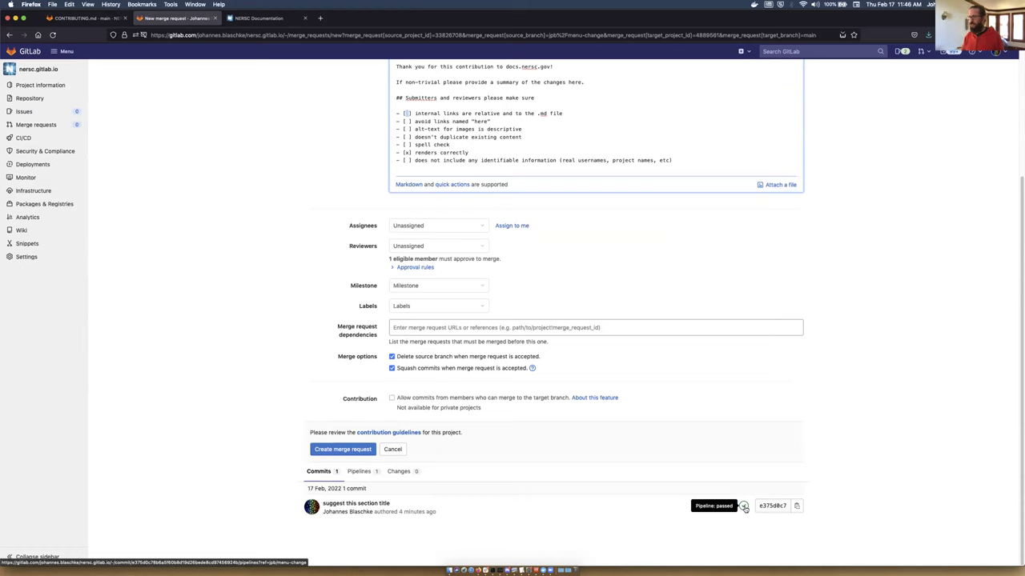
pyautogui.click(437, 232)
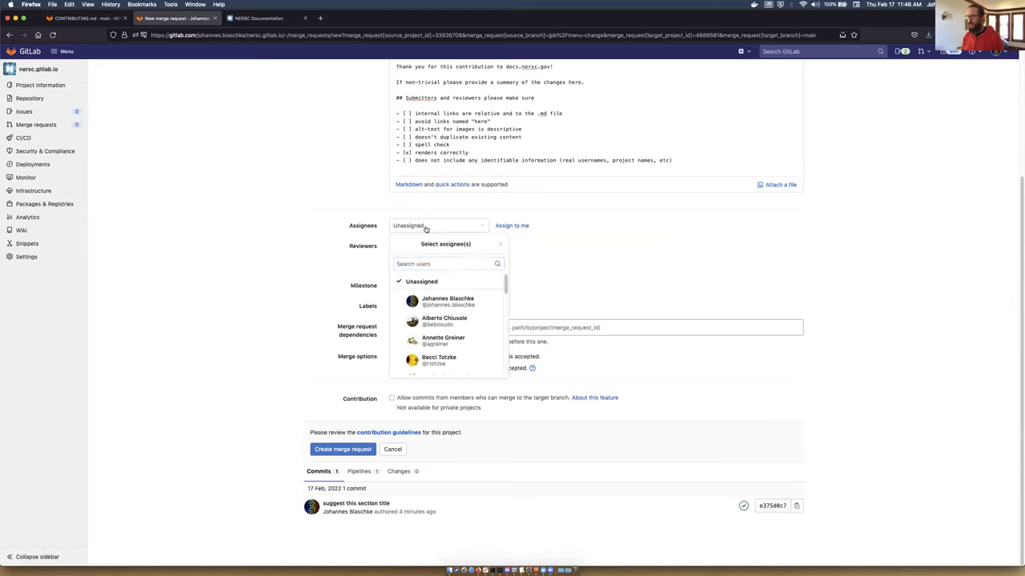
pyautogui.click(426, 230)
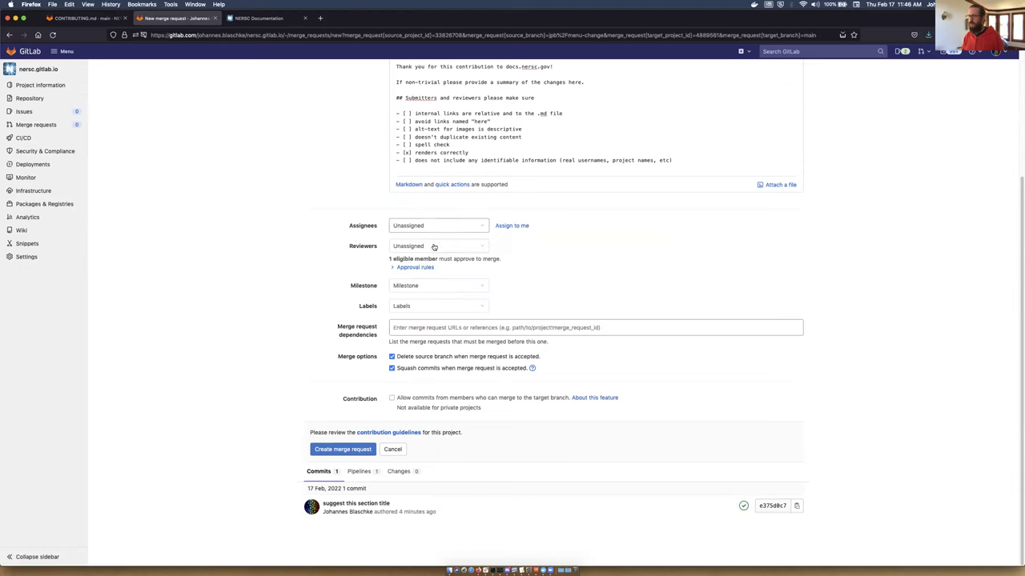
pyautogui.click(438, 247)
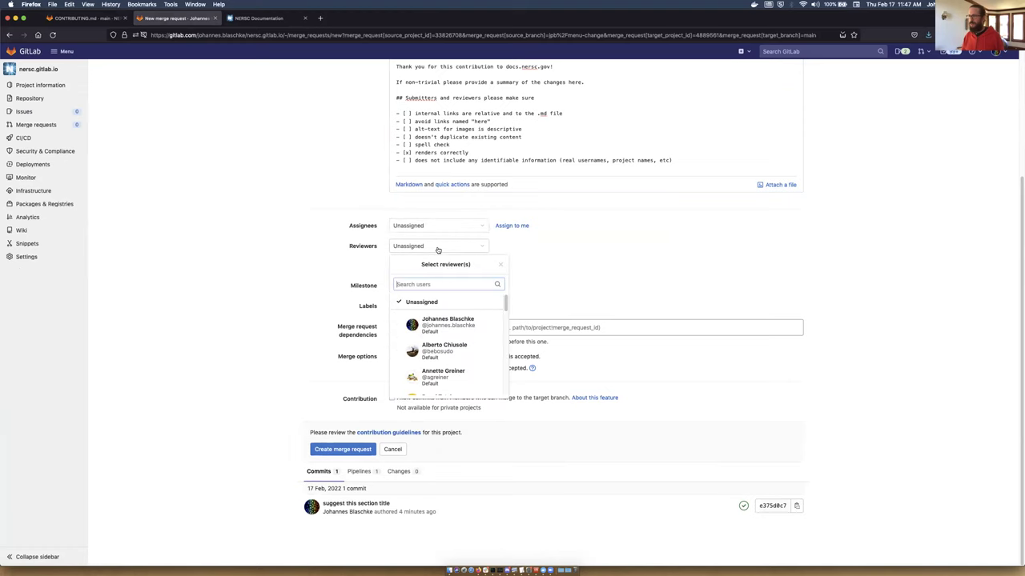
pyautogui.click(437, 248)
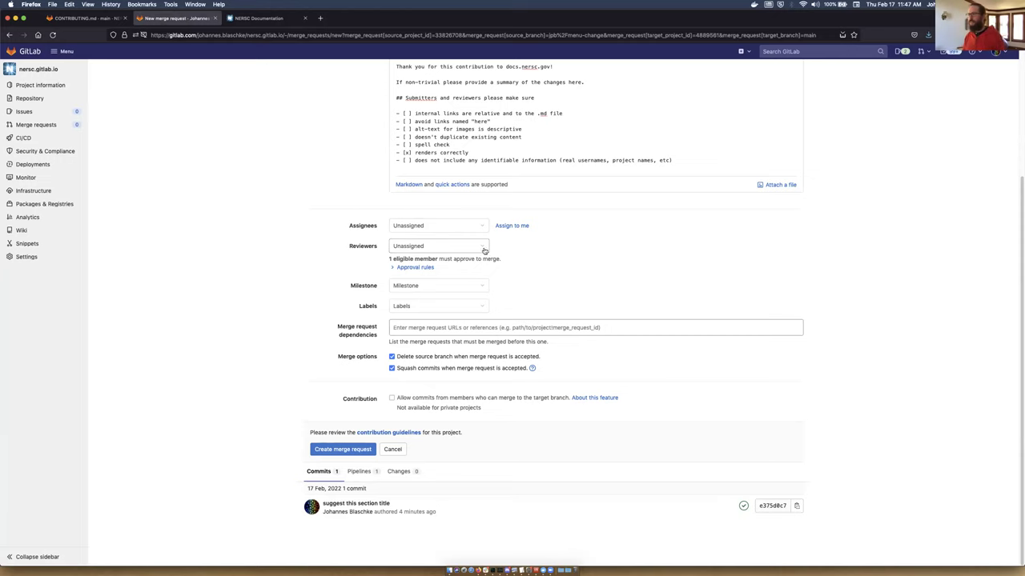
# Step: Browse the list of possible reviewers for the merge request and close it without choosing anyone
pyautogui.scroll(2, 480, 253)
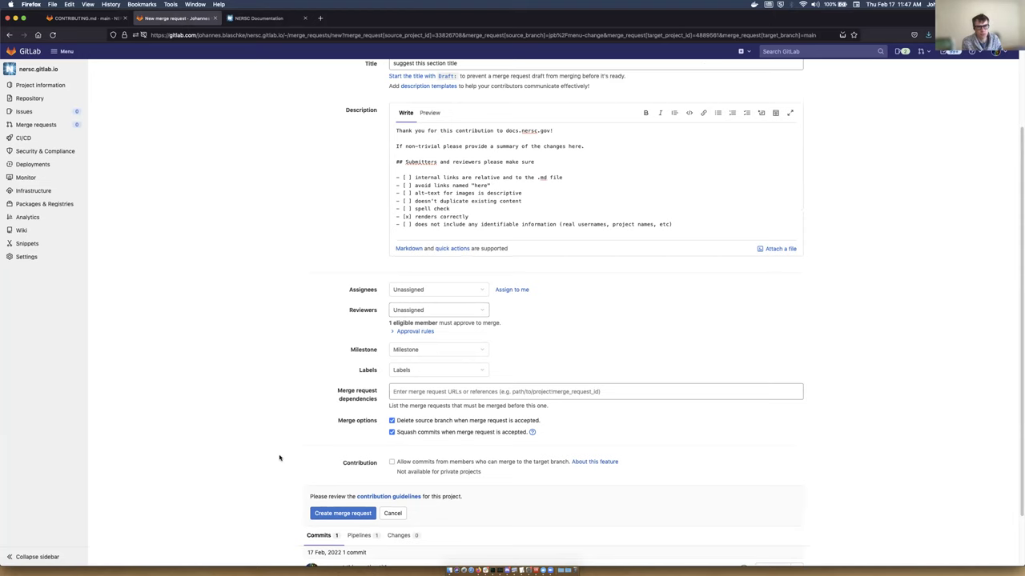
pyautogui.scroll(2, 377, 395)
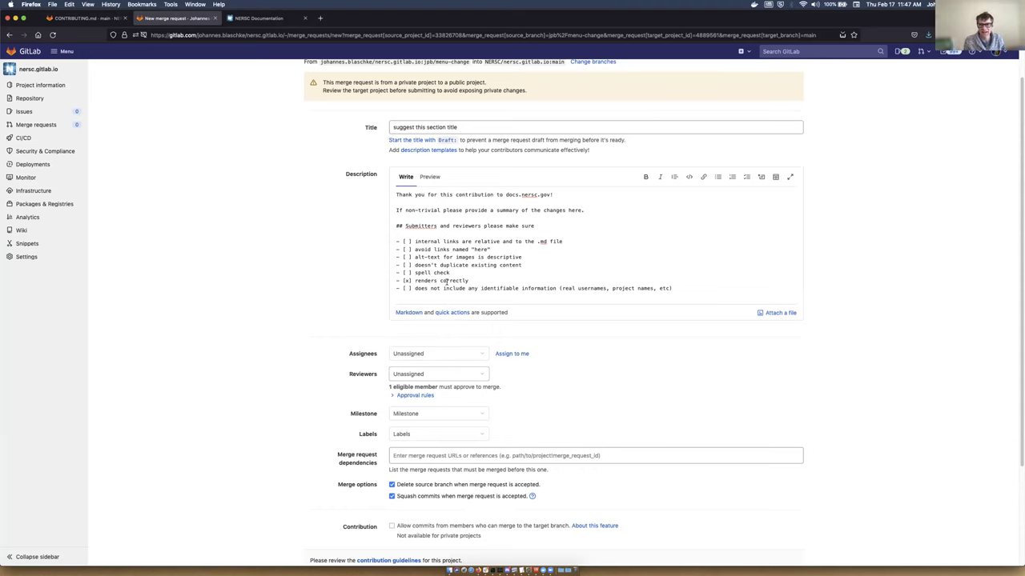
pyautogui.click(456, 377)
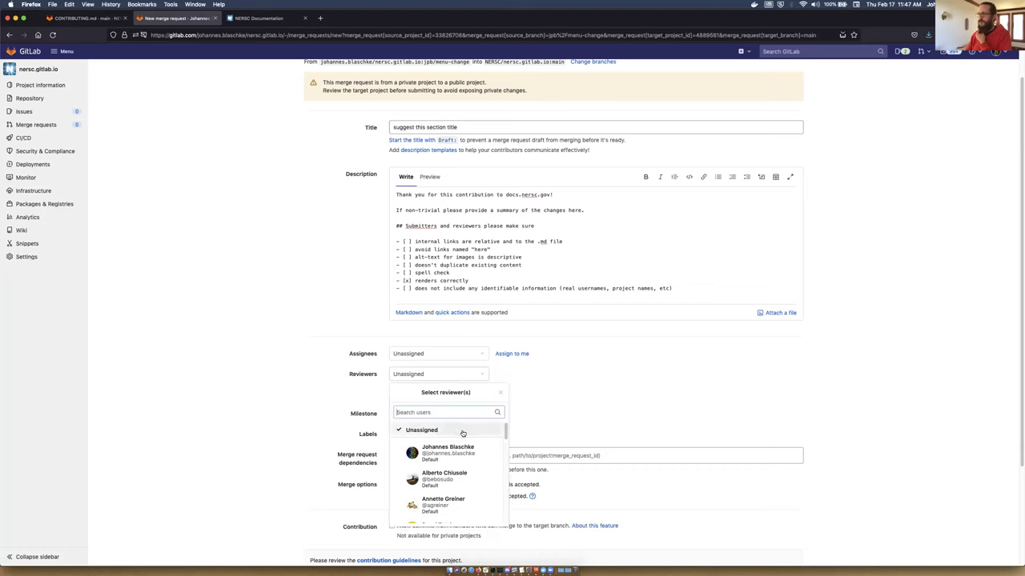
pyautogui.scroll(-1, 463, 437)
pyautogui.scroll(-10, 463, 437)
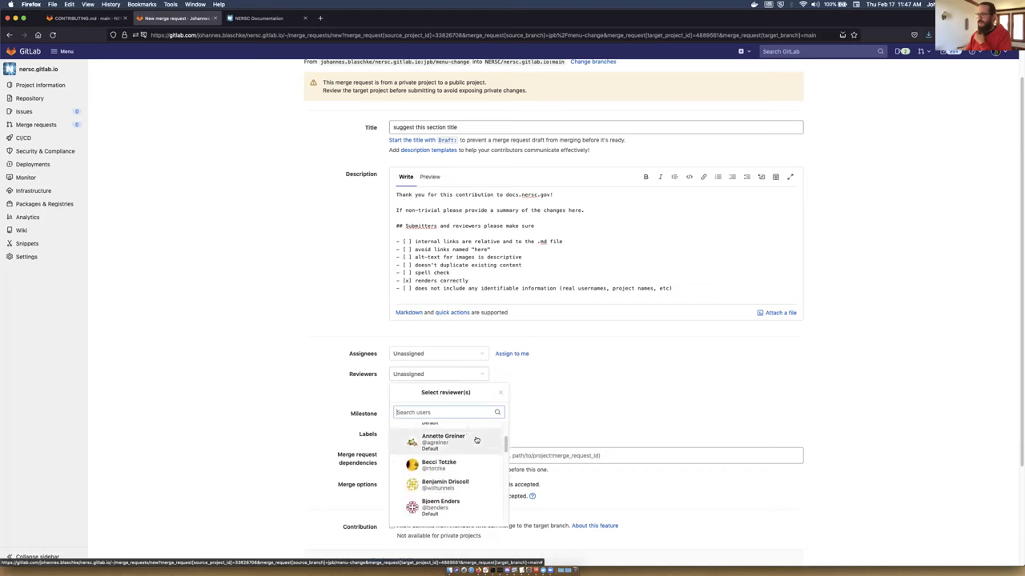
pyautogui.scroll(-2, 455, 467)
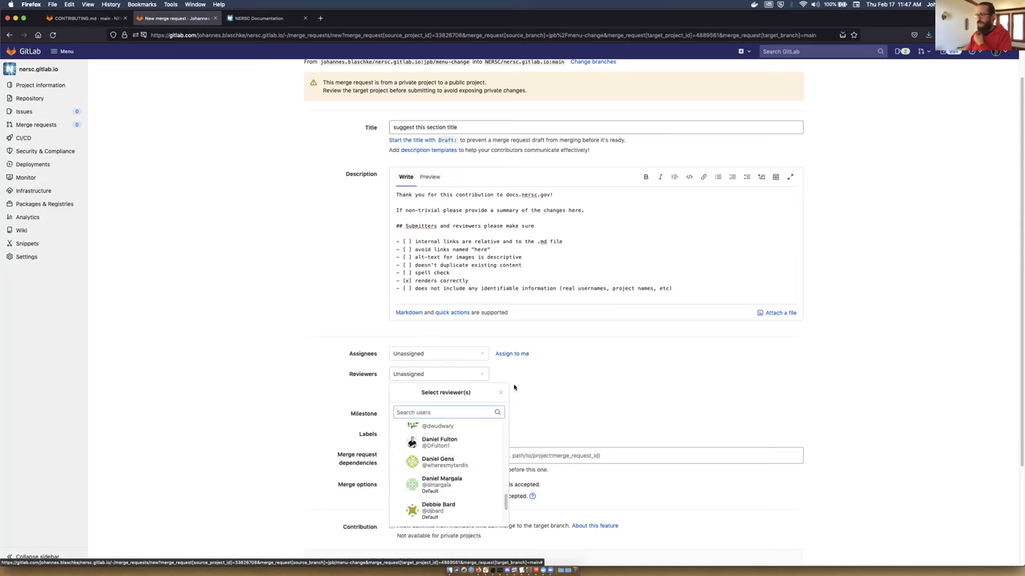
pyautogui.click(611, 387)
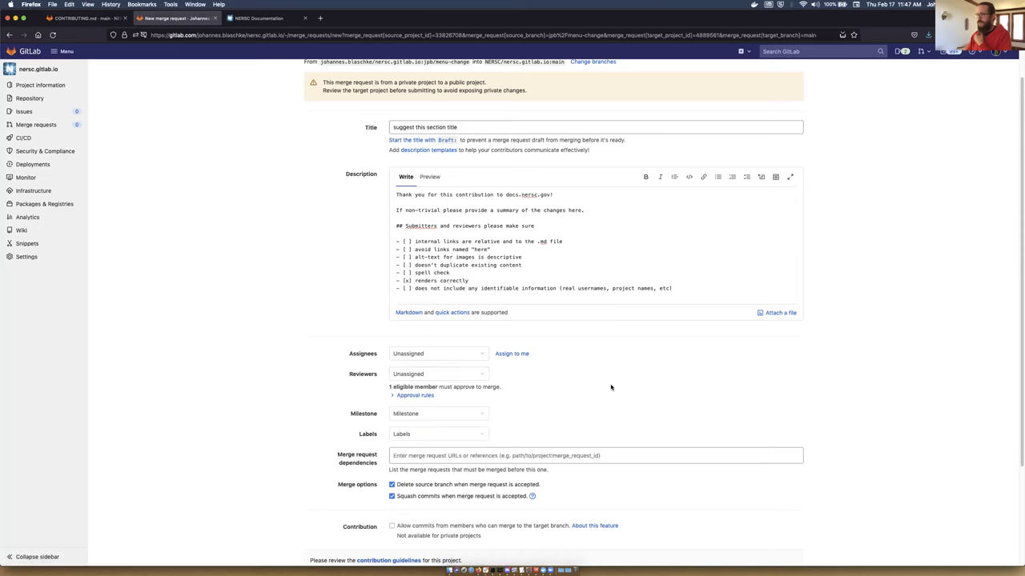
# Step: Insert a mention of a project member's username on its own line below the summary sentence in the merge request description
pyautogui.click(530, 219)
pyautogui.press('Return')
pyautogui.press('Return')
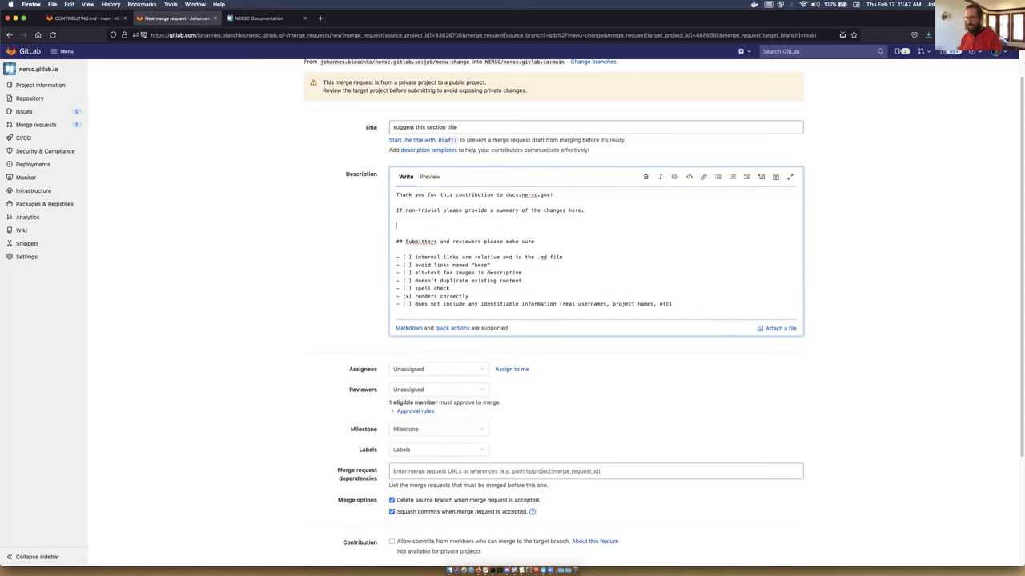
pyautogui.write('@')
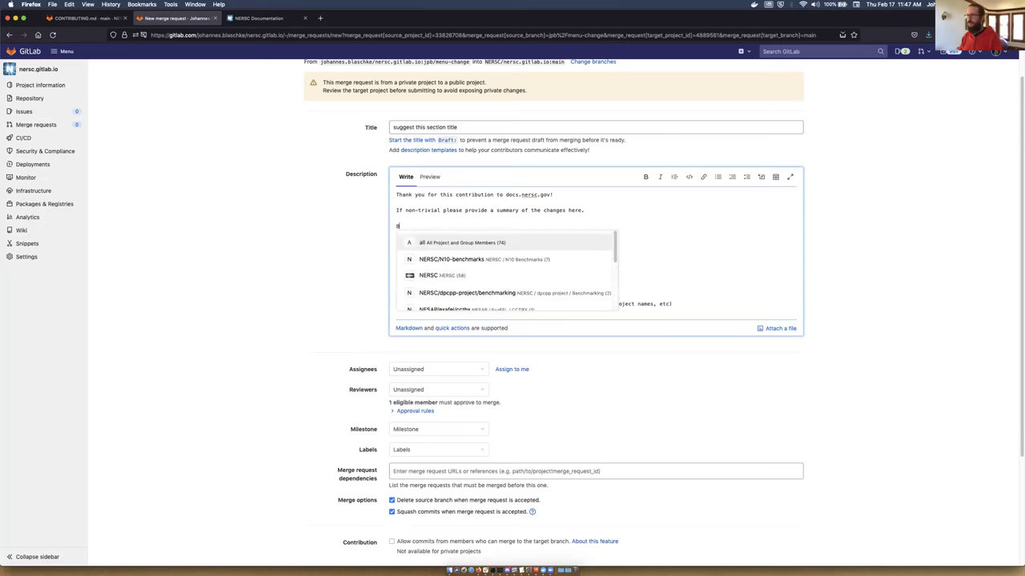
pyautogui.write('sl')
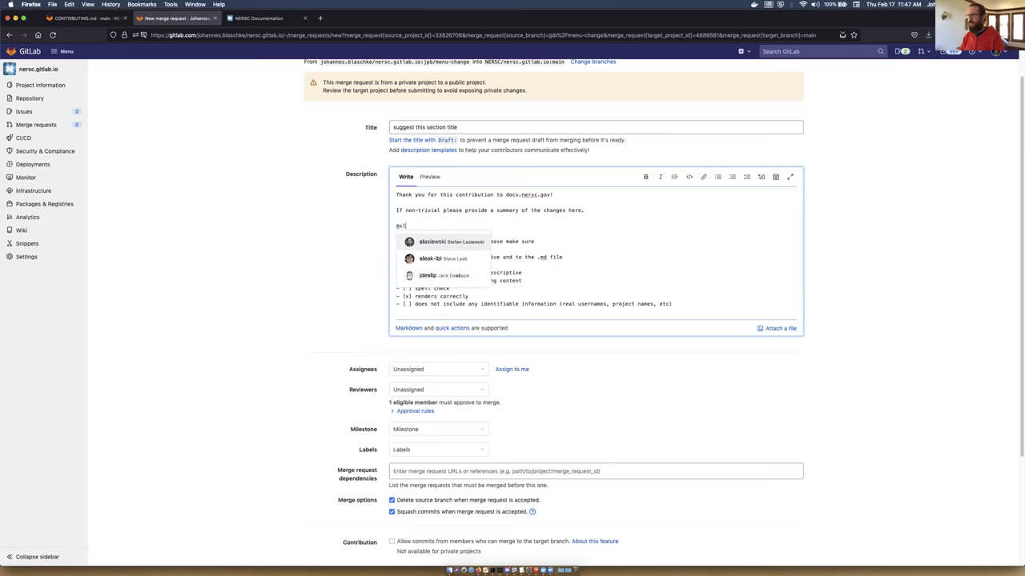
pyautogui.press('Down')
pyautogui.press('Return')
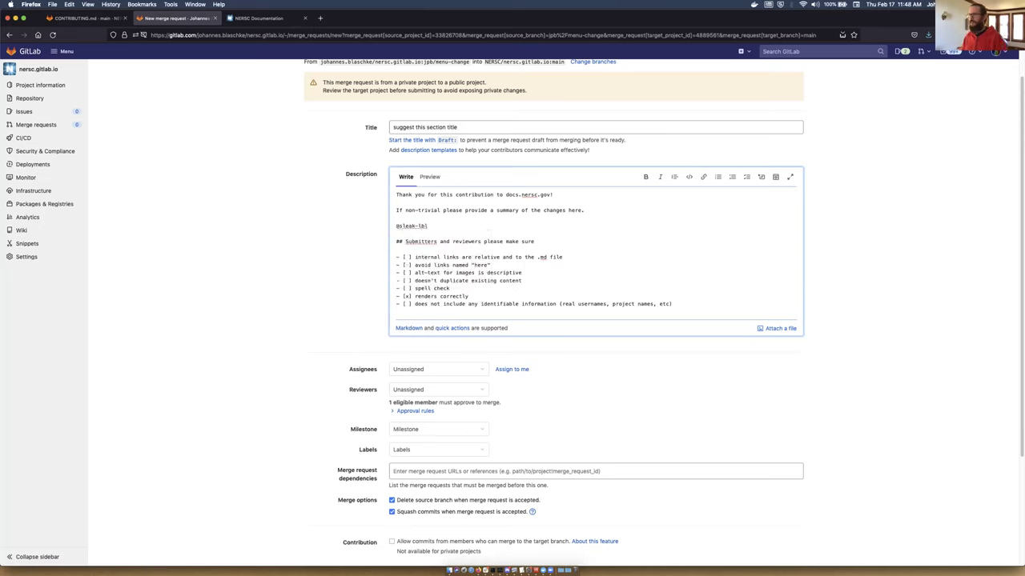
pyautogui.doubleClick(397, 226)
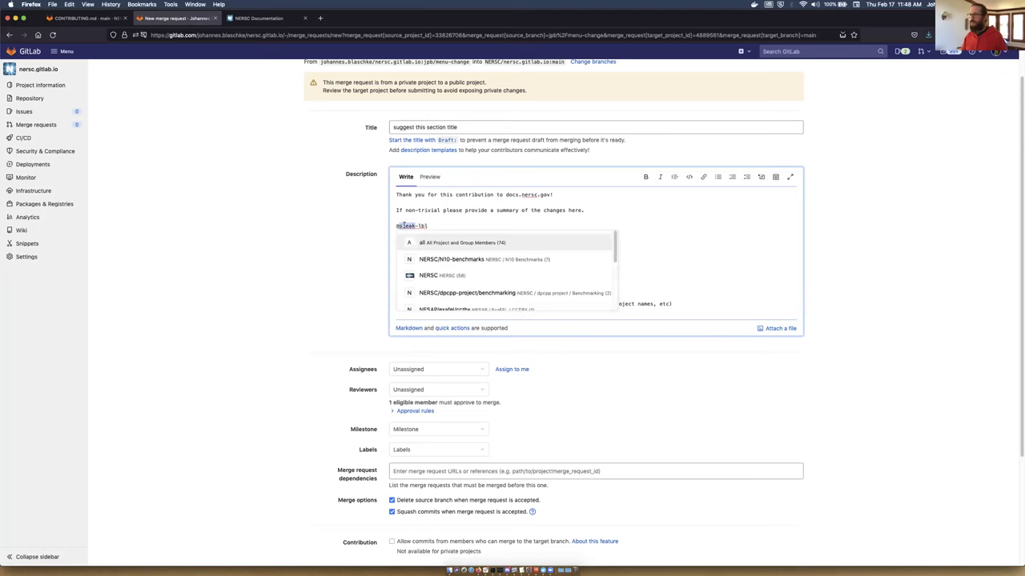
pyautogui.click(429, 225)
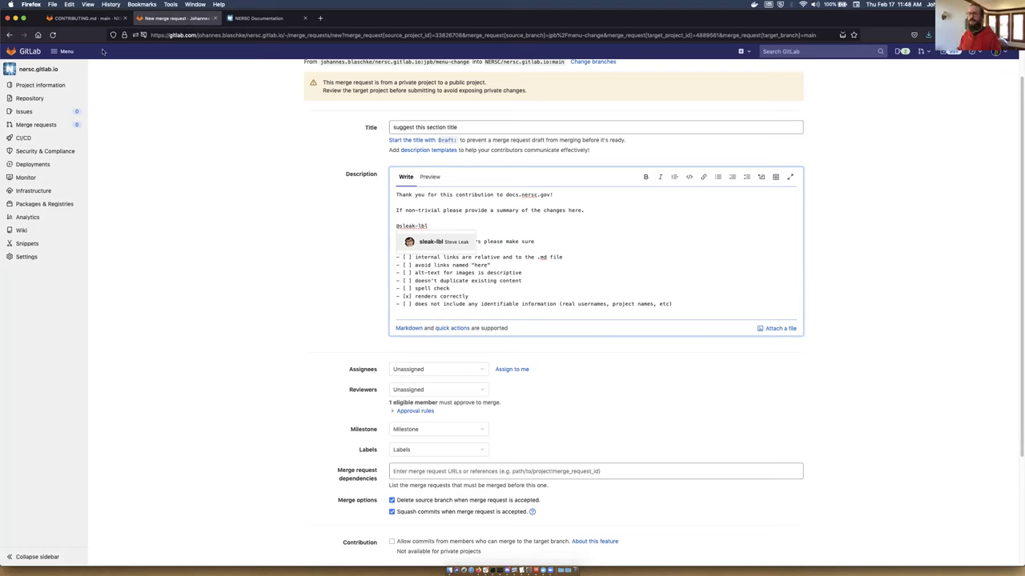
# Step: Revisit the beginning of the contribution guide in CONTRIBUTING.md and return to the merge request form
pyautogui.click(95, 19)
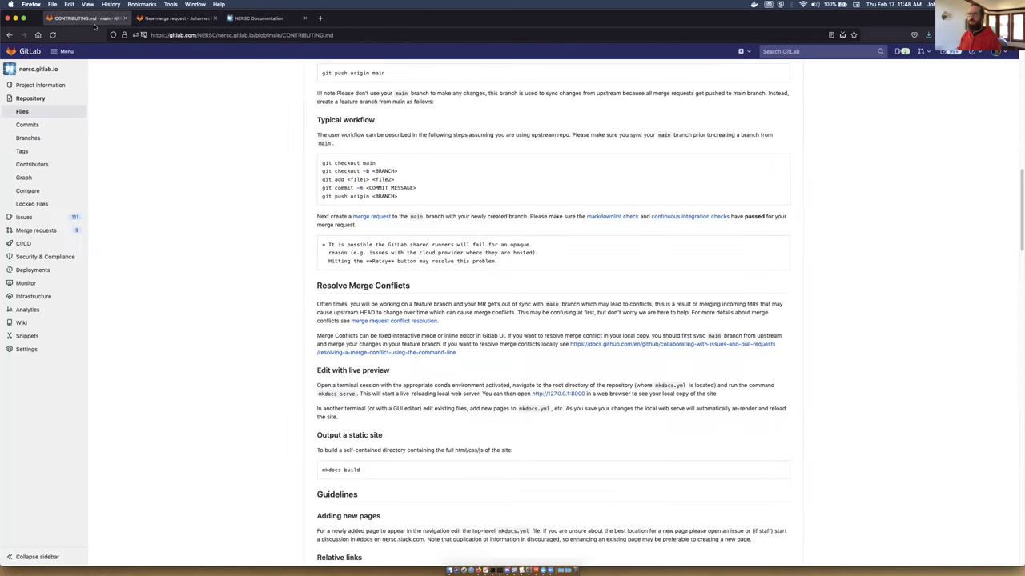
pyautogui.scroll(15, 484, 353)
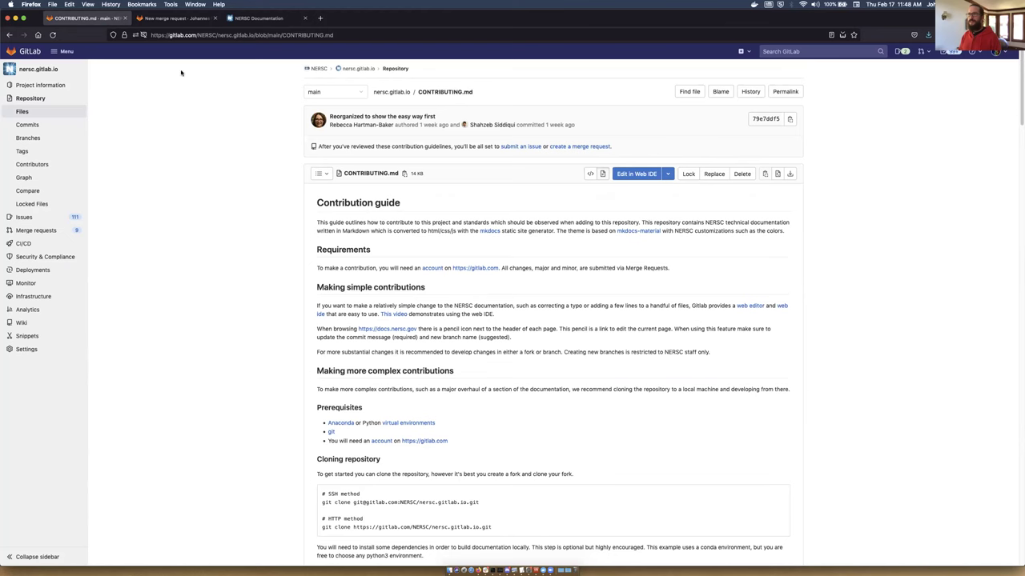
pyautogui.click(195, 21)
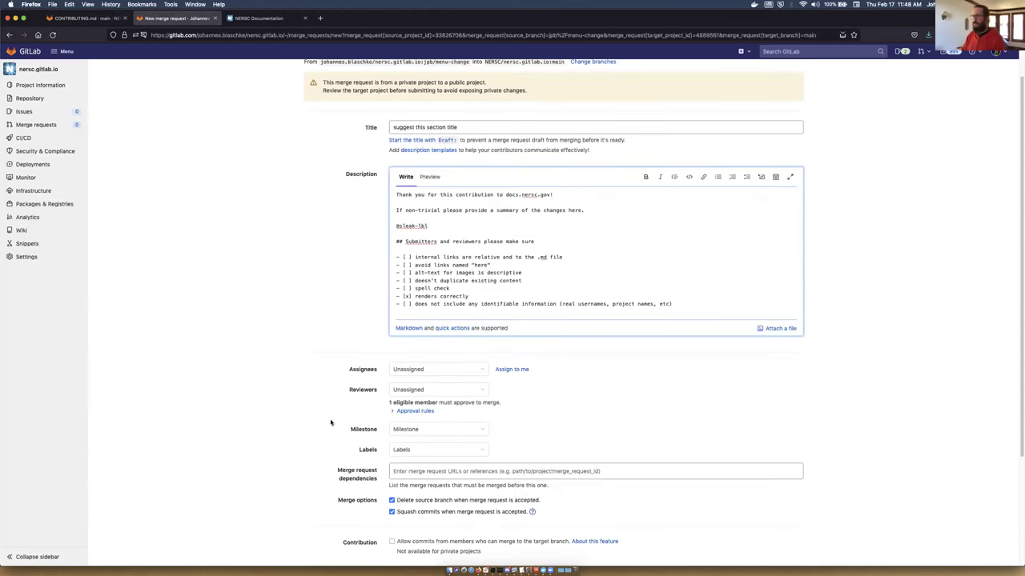
# Step: Cancel the new merge request for jpb/menu-change and leave its form
pyautogui.scroll(1, 291, 300)
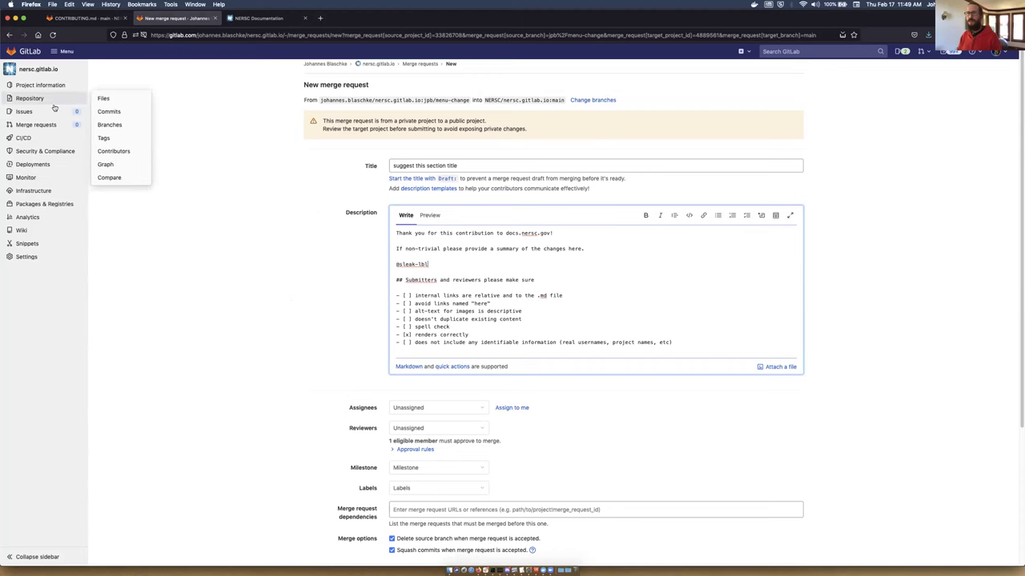
pyautogui.moveTo(34, 84)
pyautogui.scroll(-5, 317, 427)
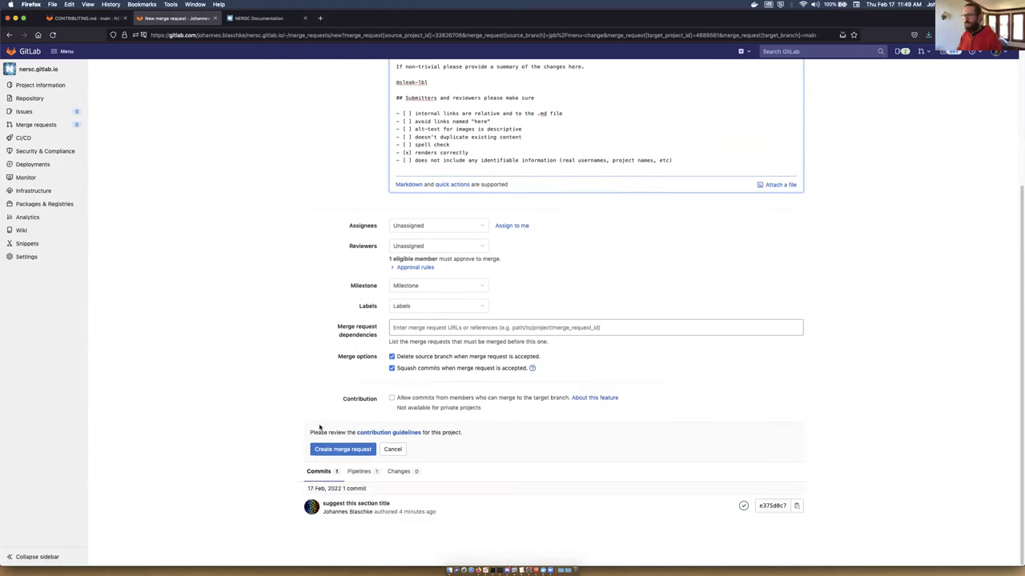
pyautogui.click(392, 450)
pyautogui.click(548, 321)
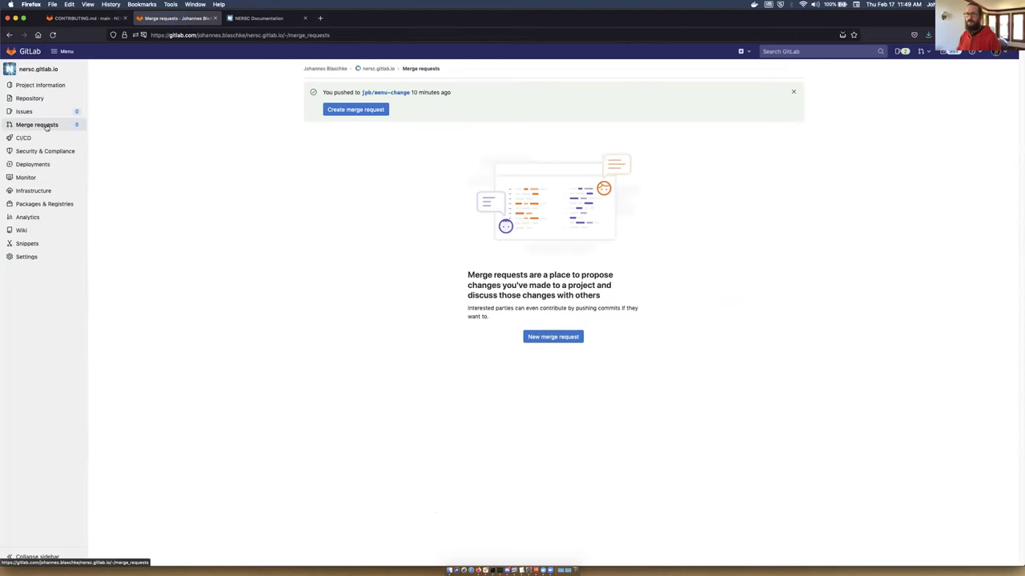
# Step: Open the nersc.gitlab.io fork's project page and look through the folders and Markdown files in docs
pyautogui.moveTo(40, 113)
pyautogui.click(37, 69)
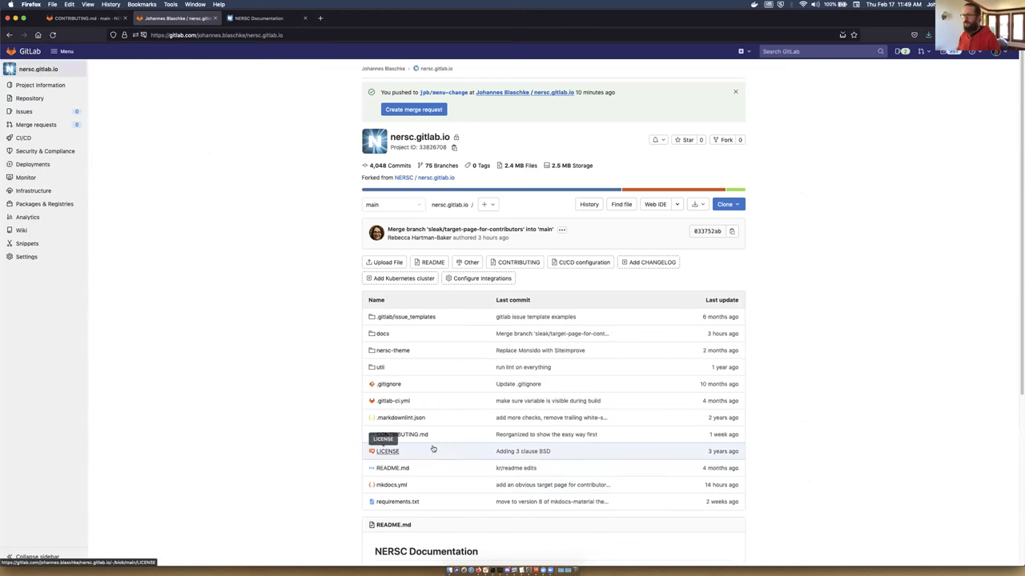
pyautogui.scroll(-1, 380, 444)
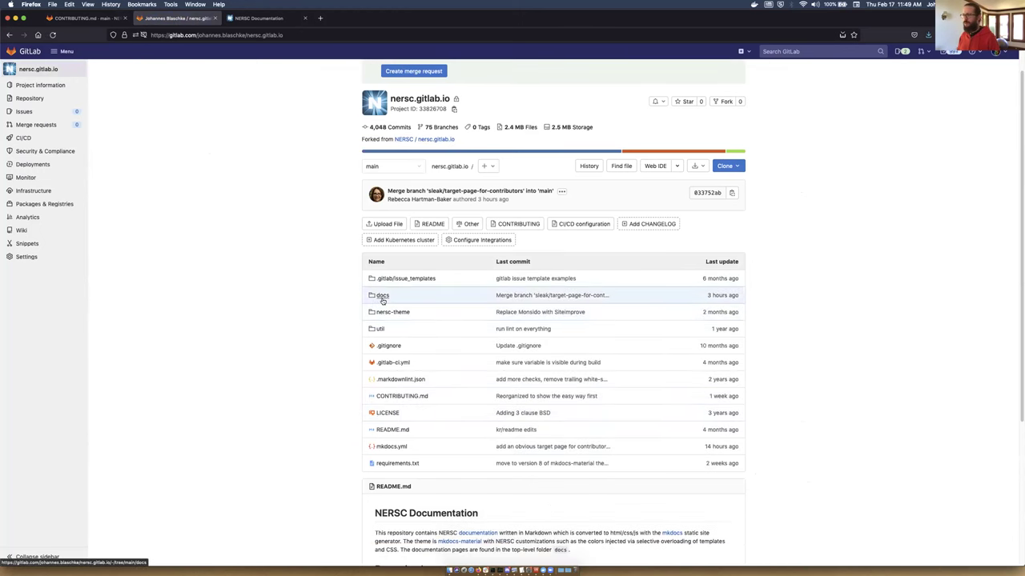
pyautogui.click(382, 295)
pyautogui.scroll(-1, 400, 336)
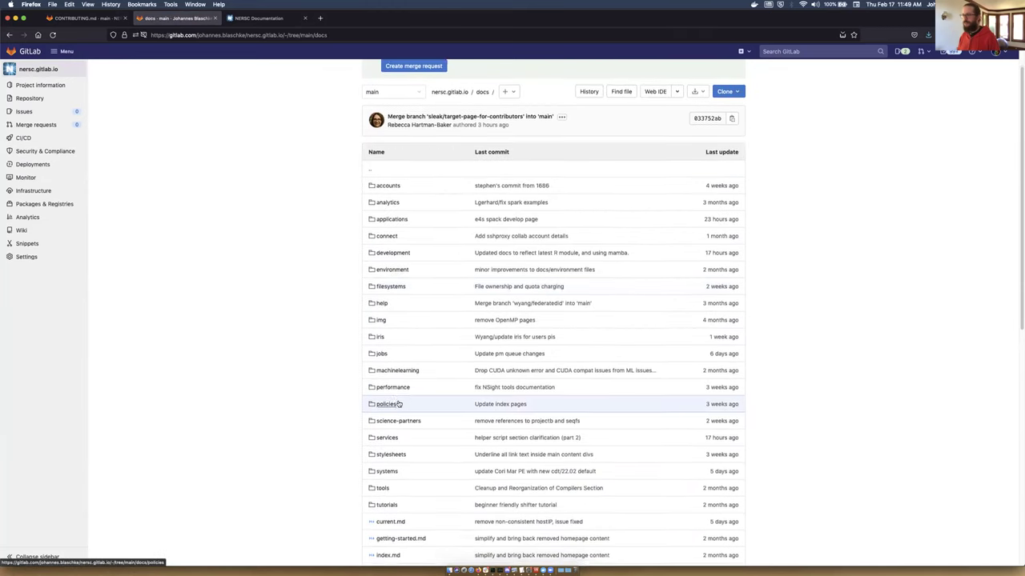
pyautogui.scroll(-3, 434, 379)
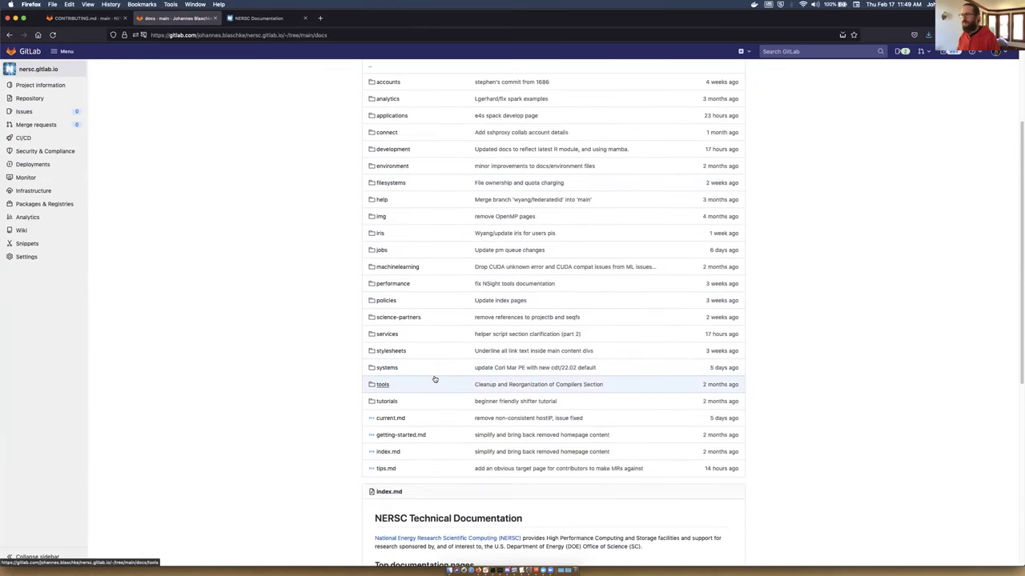
pyautogui.scroll(2, 425, 232)
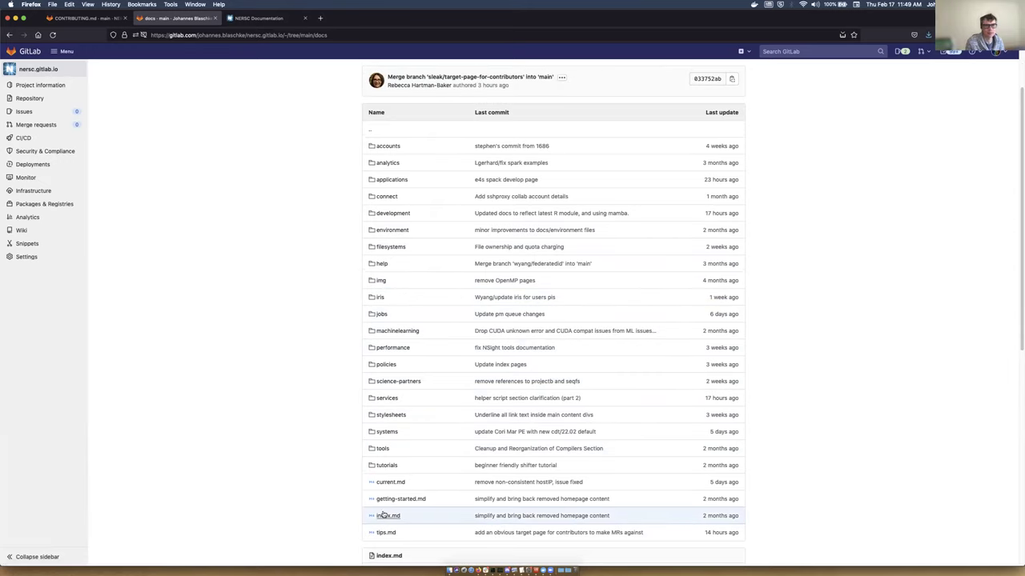
# Step: Look into the fork's docs/tools folder, and view the GitLab source of the local documentation's home page before returning to the site
pyautogui.click(382, 449)
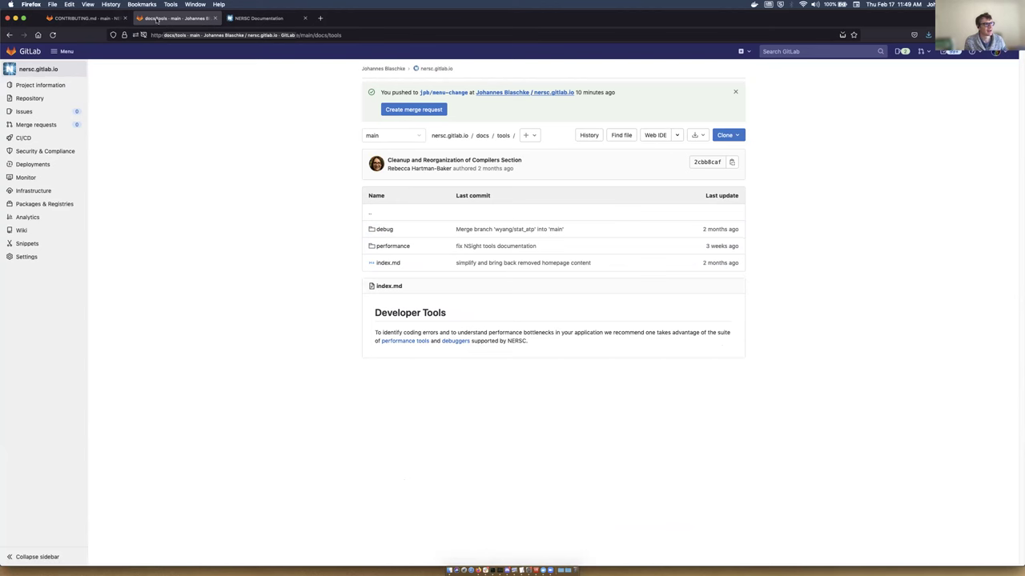
pyautogui.click(84, 18)
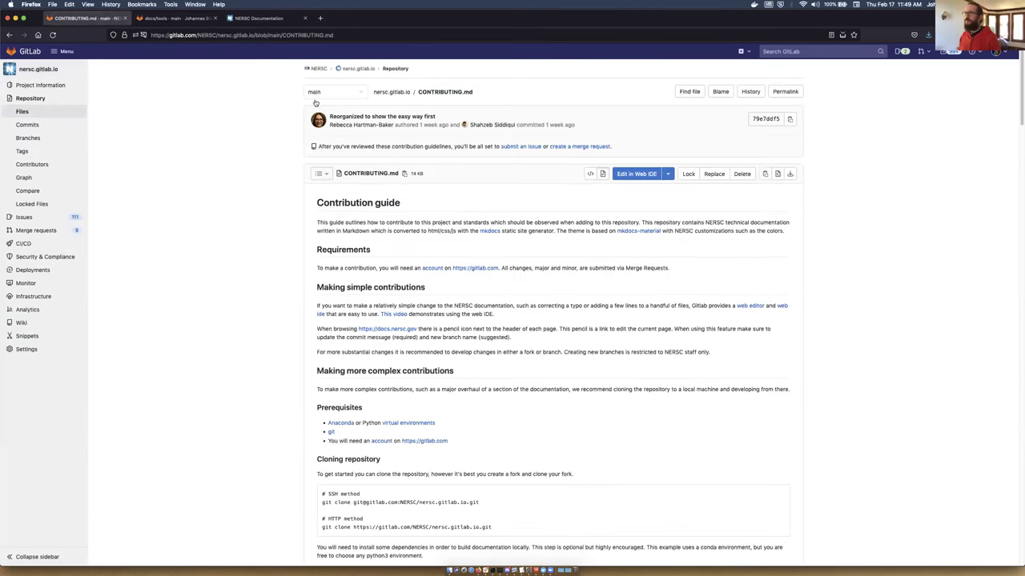
pyautogui.click(259, 17)
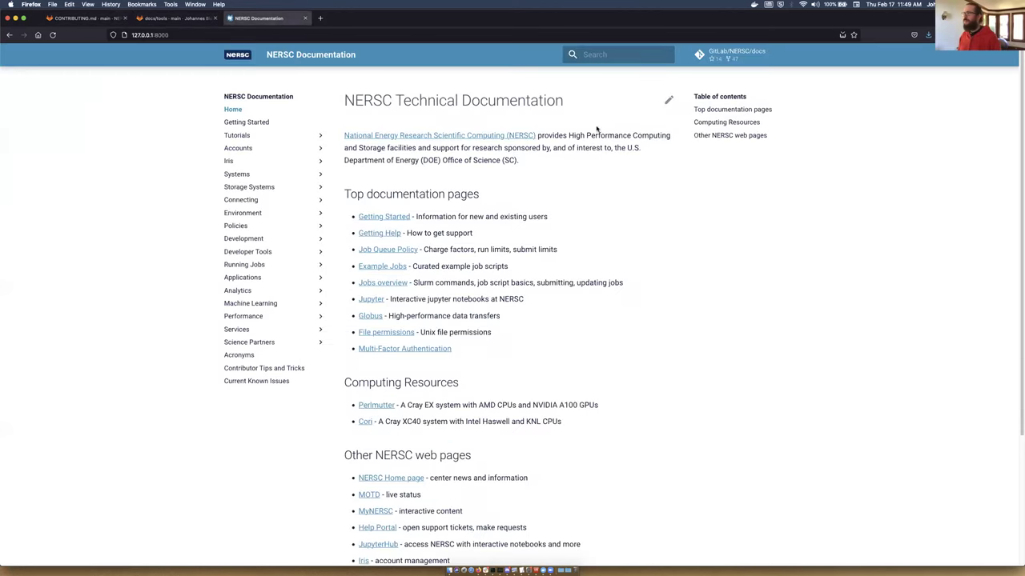
pyautogui.click(668, 100)
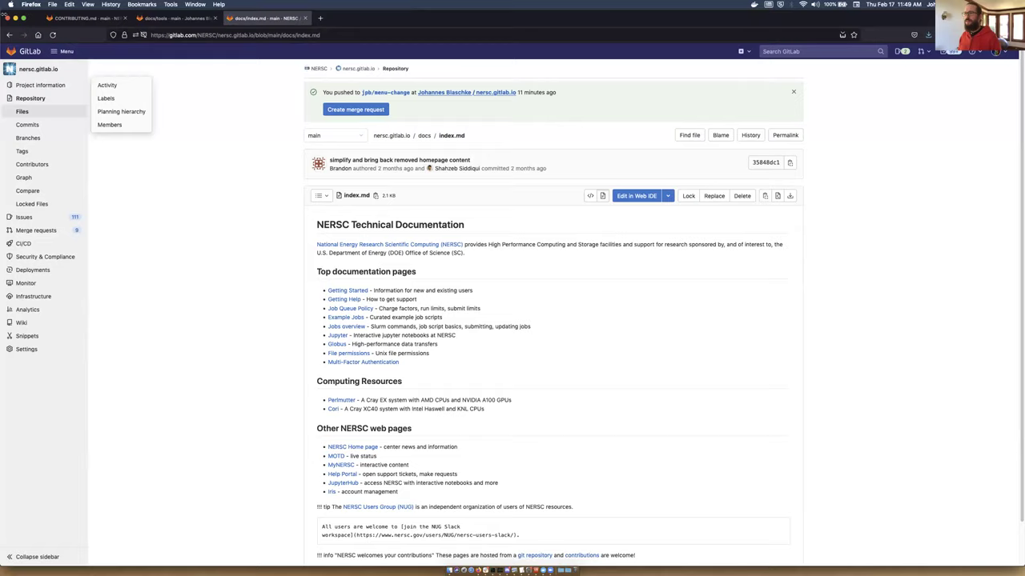
pyautogui.click(8, 34)
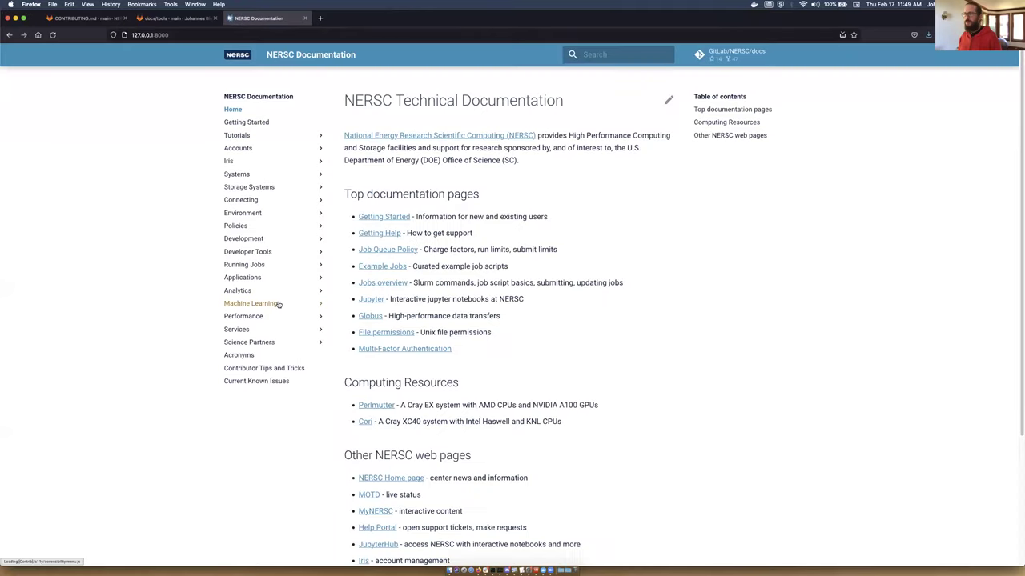
# Step: Open the Example Jobs page under Running Jobs in the documentation and follow its edit link to the source file on GitLab
pyautogui.click(250, 278)
pyautogui.click(245, 264)
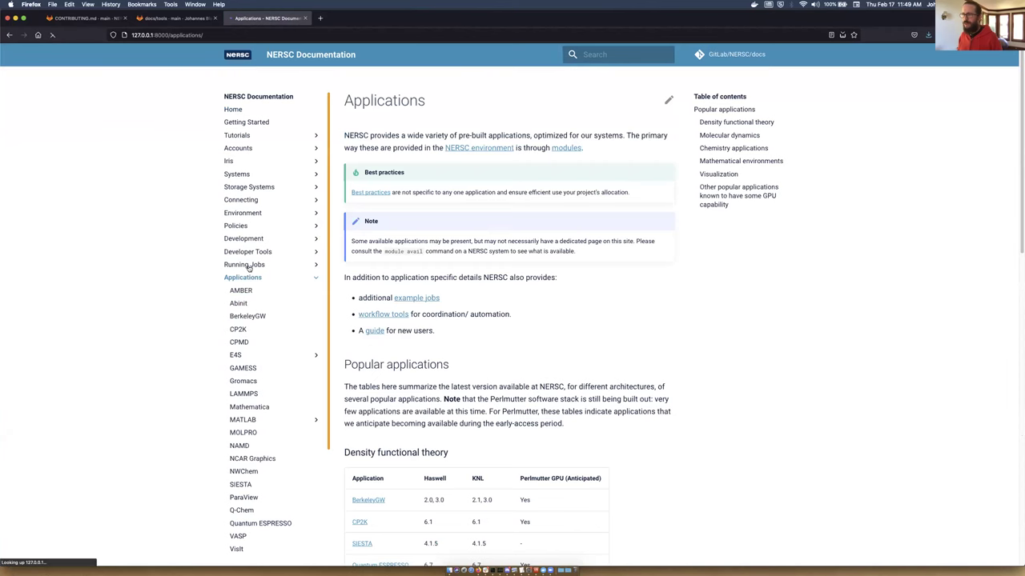
pyautogui.click(254, 291)
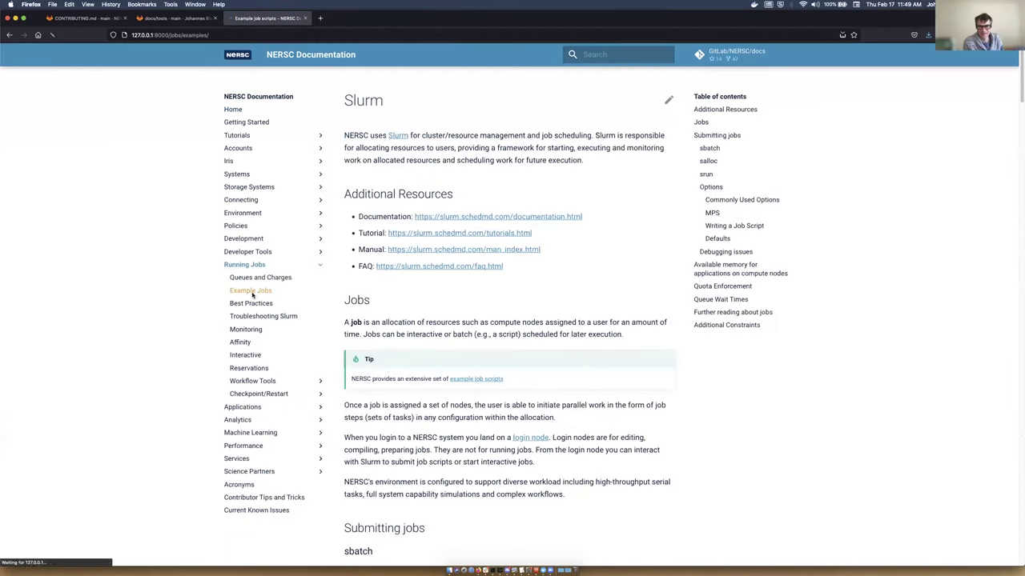
pyautogui.click(669, 102)
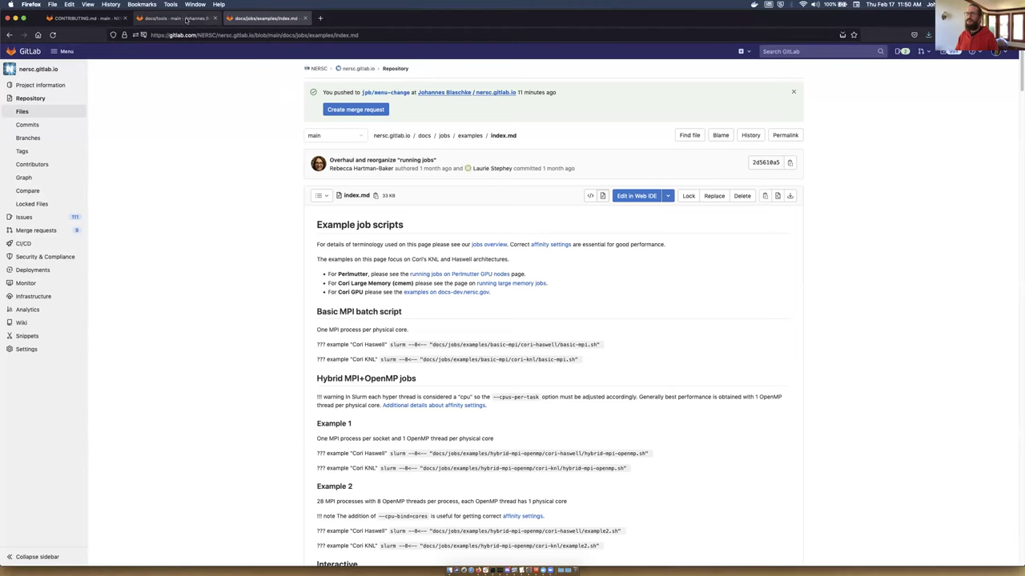
# Step: Open docs/jobs/examples/index.md in the nersc.gitlab.io fork and compare it with the upstream NERSC copy
pyautogui.click(187, 19)
pyautogui.click(425, 70)
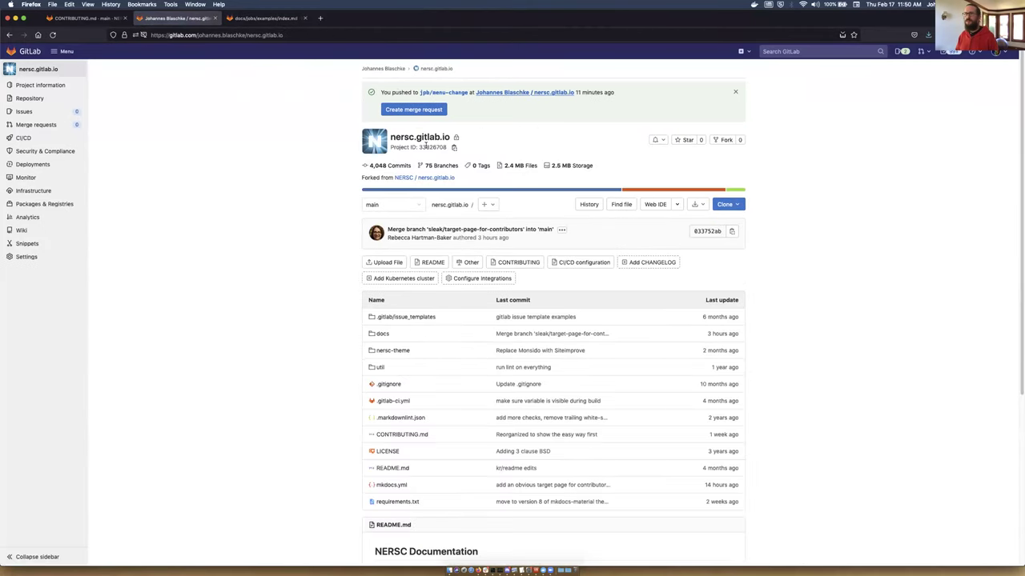
pyautogui.click(381, 334)
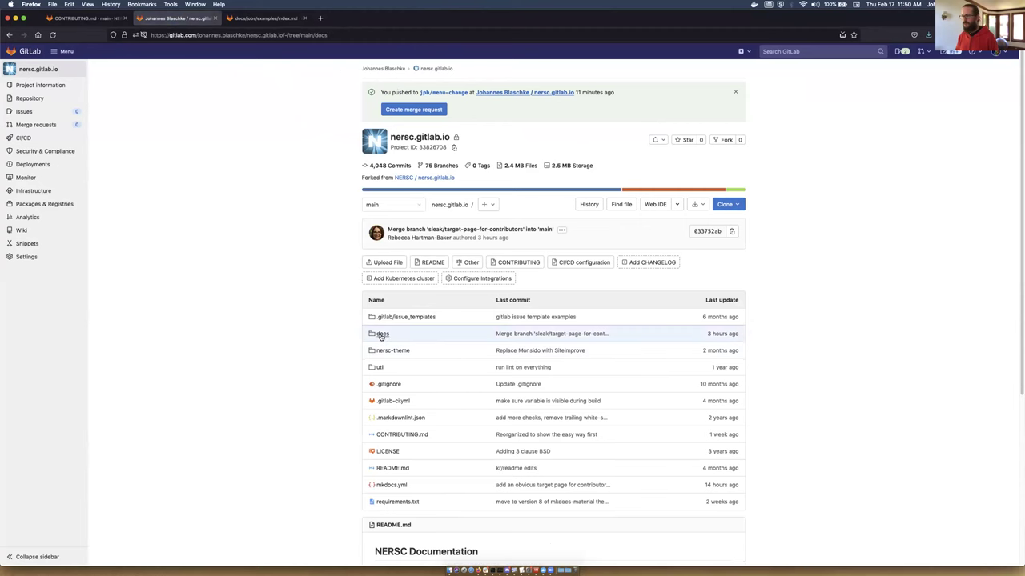
pyautogui.click(382, 397)
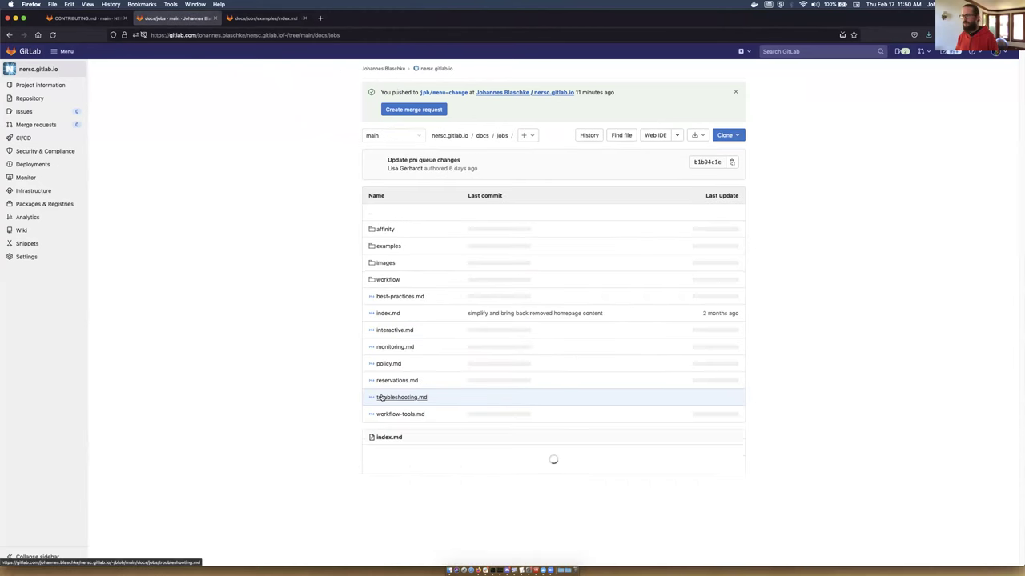
pyautogui.click(388, 246)
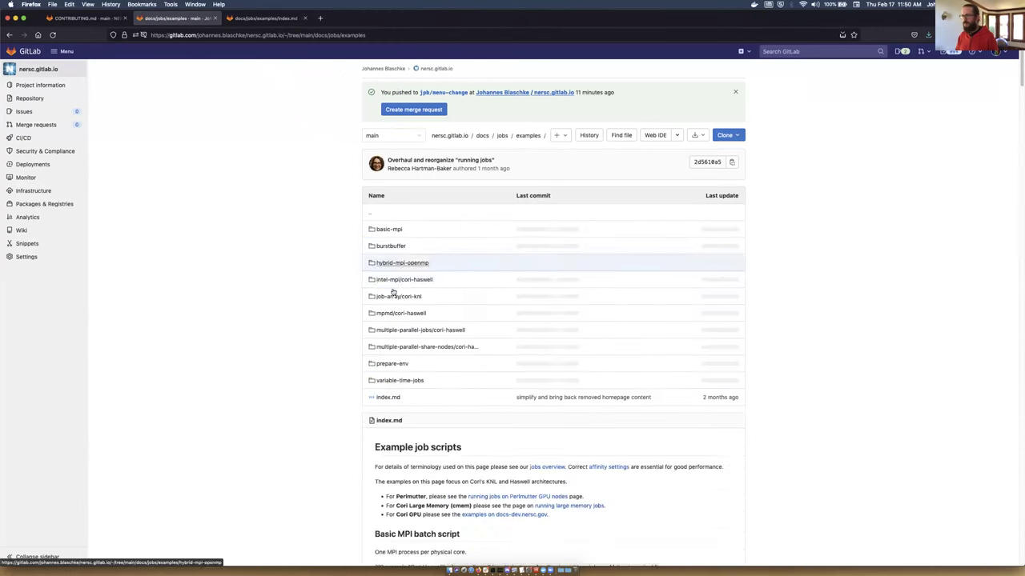
pyautogui.click(390, 397)
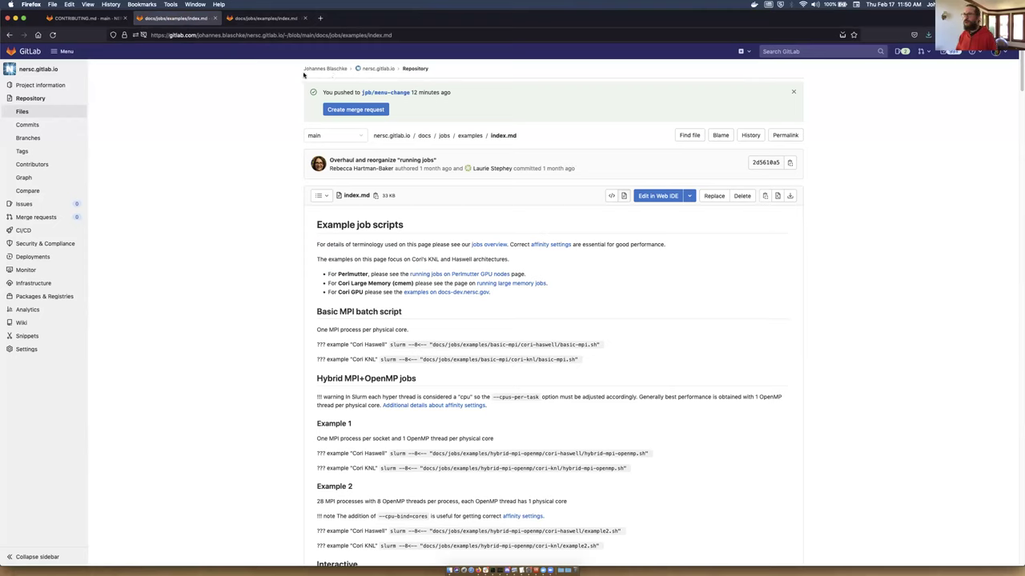
pyautogui.click(266, 18)
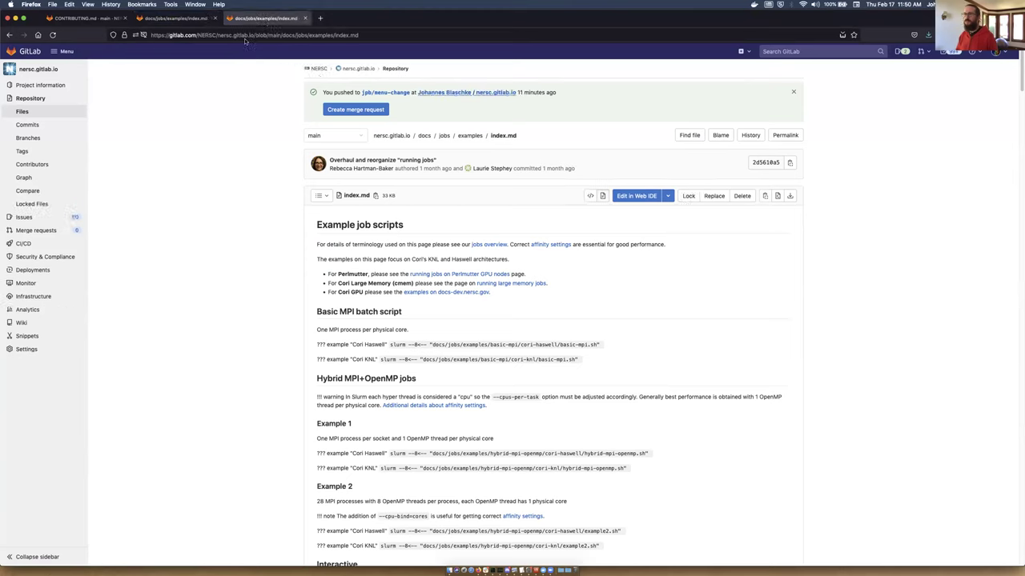
pyautogui.click(172, 18)
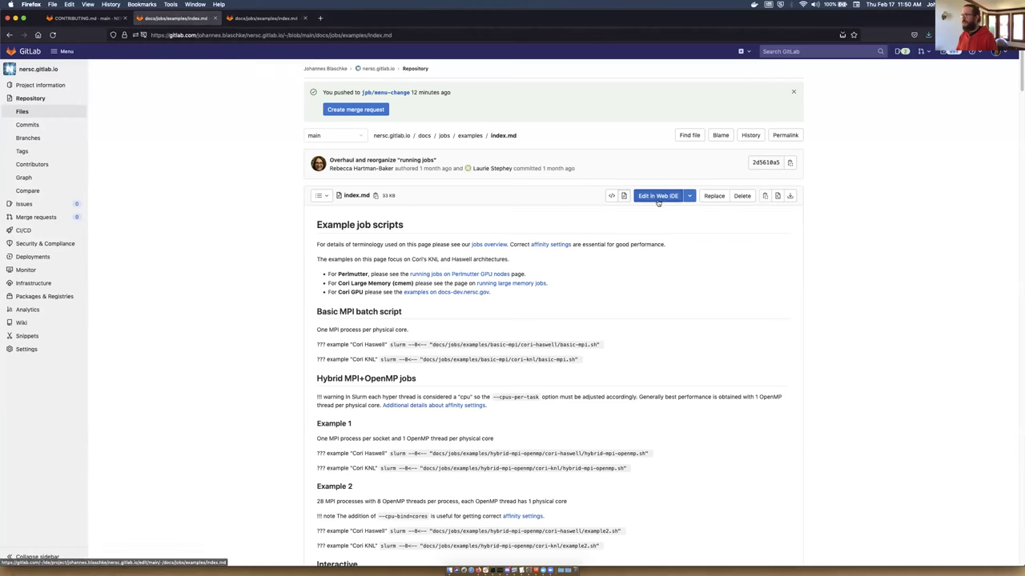
# Step: Open the fork's examples/index.md in the Web IDE, preview its rendered Markdown and return to the source text
pyautogui.click(661, 199)
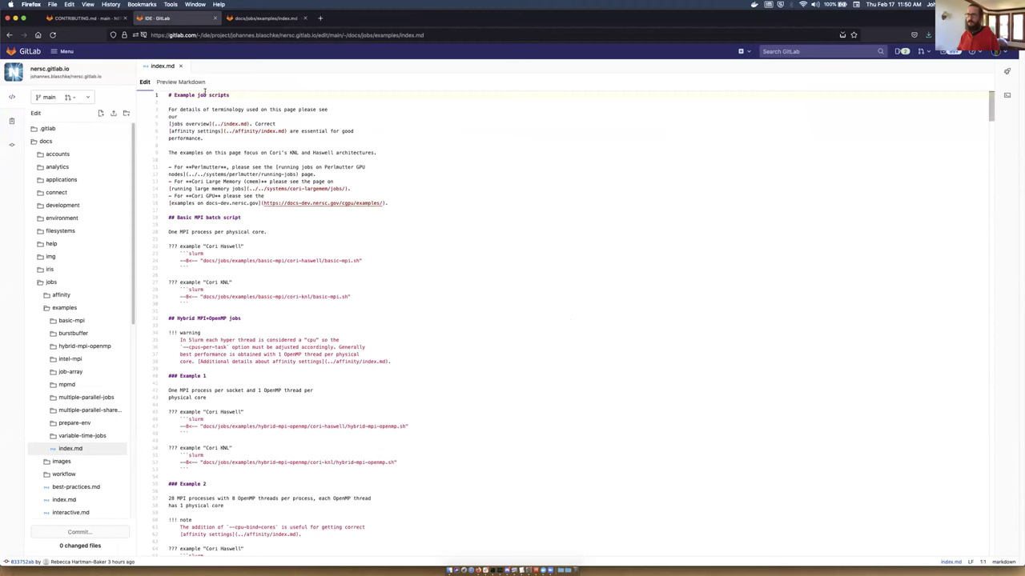
pyautogui.click(180, 82)
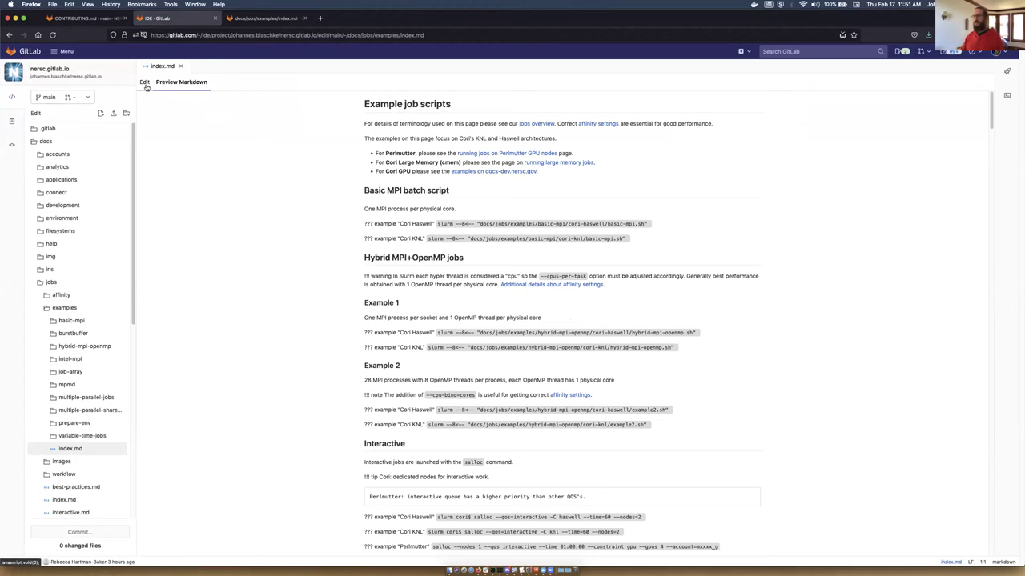
pyautogui.click(145, 83)
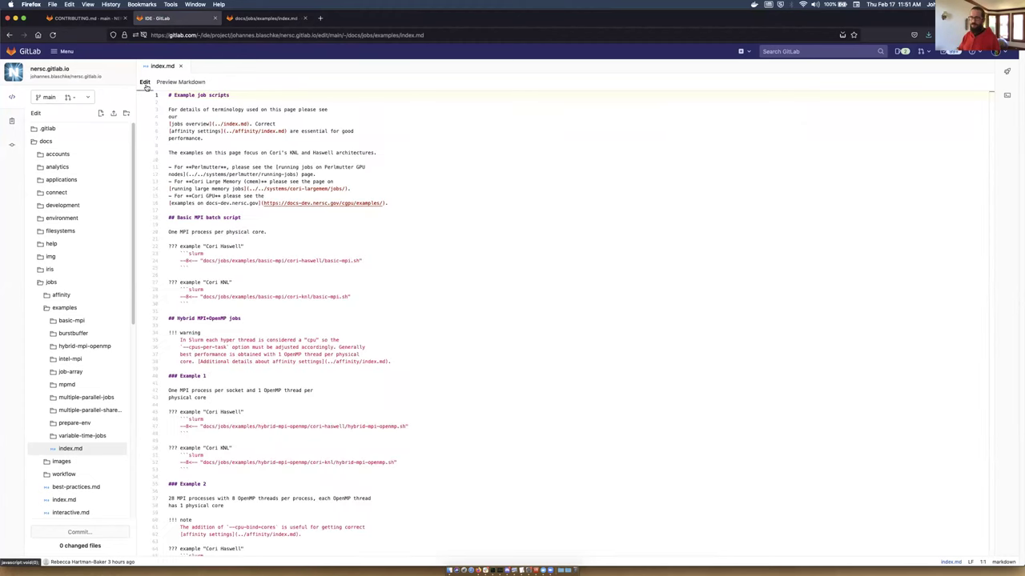
# Step: Delete the final letter of "physical core" in the description under Example 1 of the Hybrid MPI+OpenMP jobs section
pyautogui.scroll(-3, 267, 312)
pyautogui.scroll(-2, 268, 312)
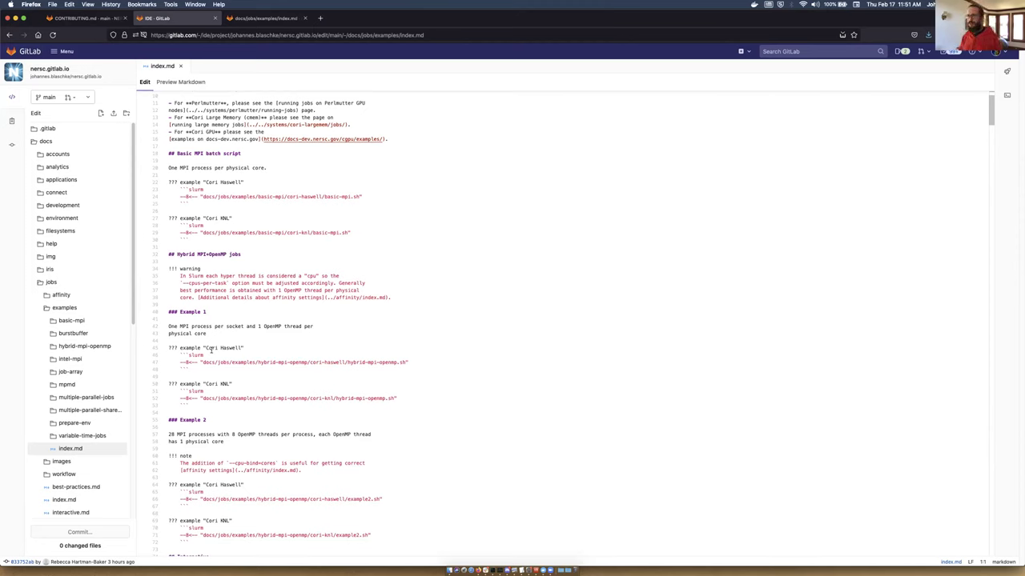
pyautogui.scroll(-3, 277, 353)
pyautogui.scroll(-1, 300, 370)
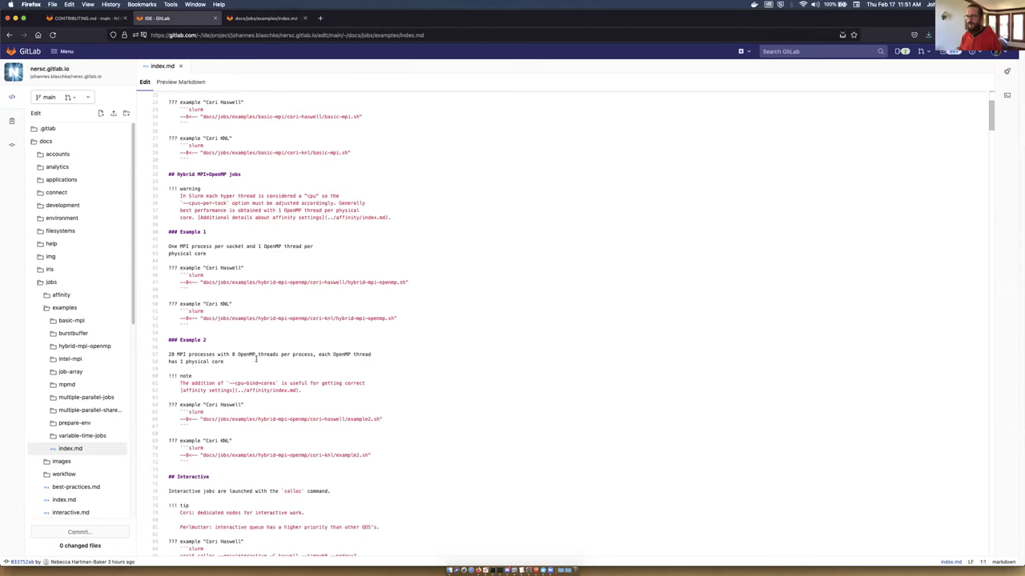
pyautogui.click(245, 255)
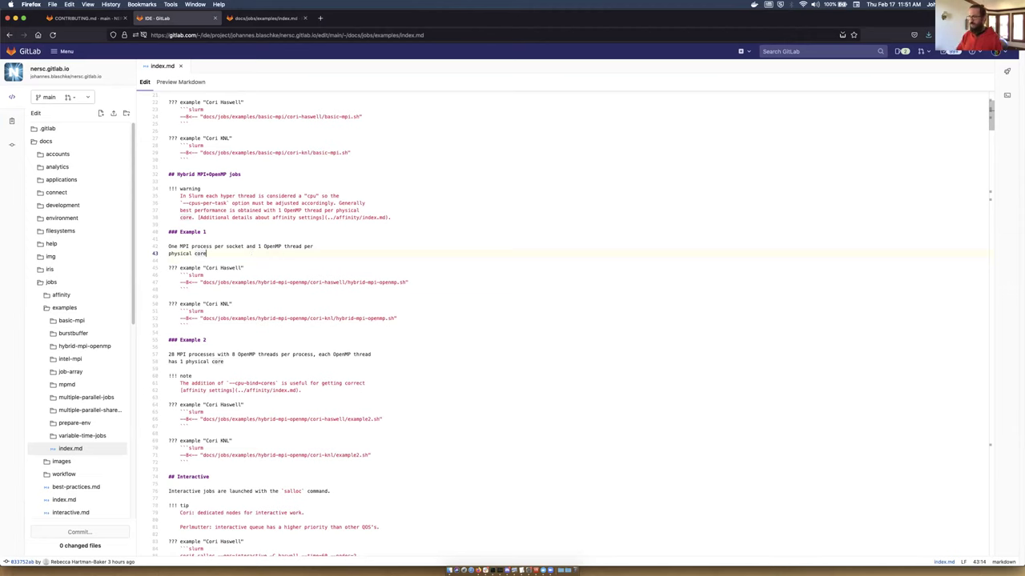
pyautogui.press('BackSpace')
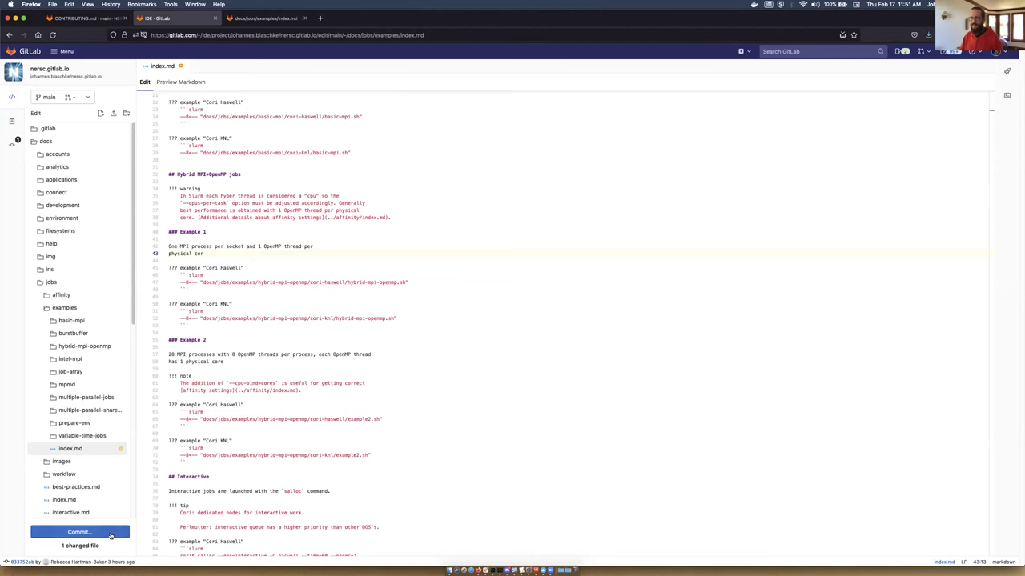
# Step: Commit the index.md change to a new branch with the default message and branch name, starting a new merge request
pyautogui.click(80, 532)
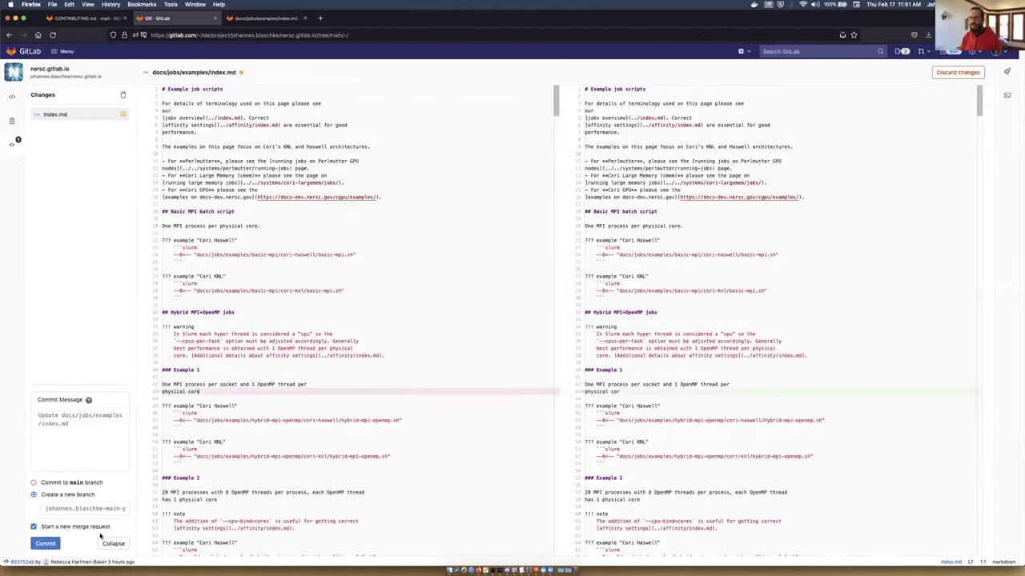
pyautogui.click(78, 427)
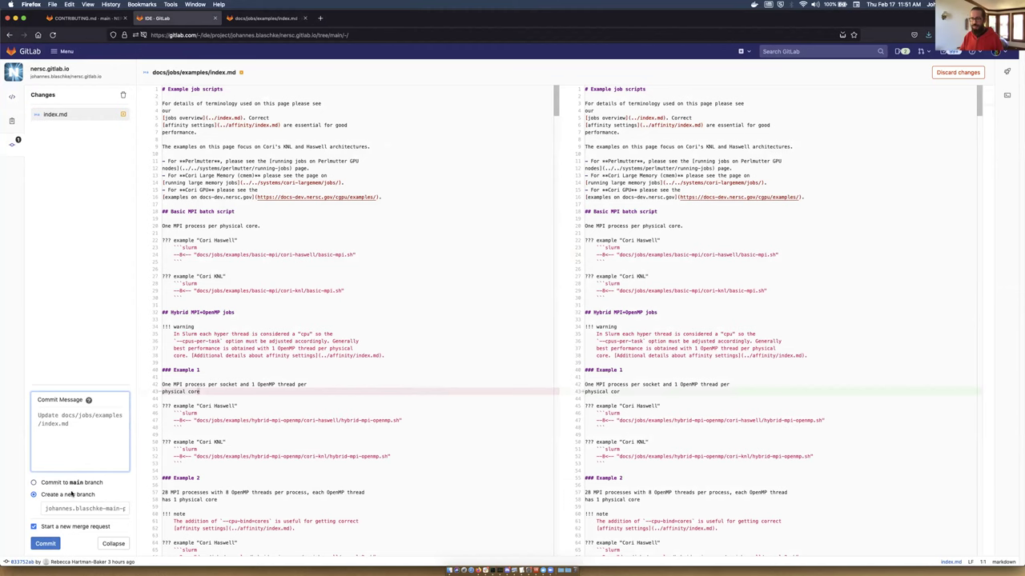
pyautogui.click(45, 508)
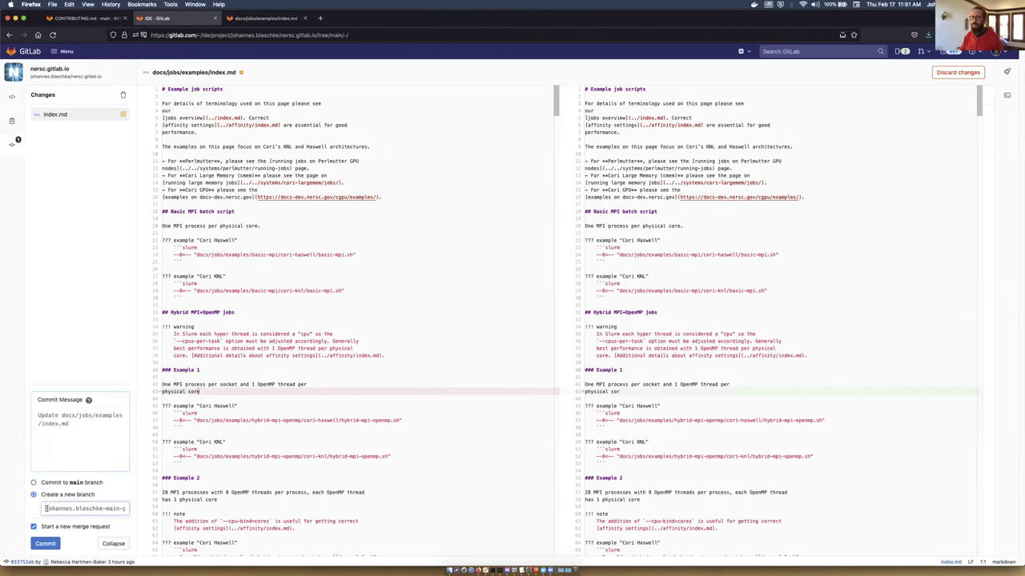
pyautogui.click(48, 544)
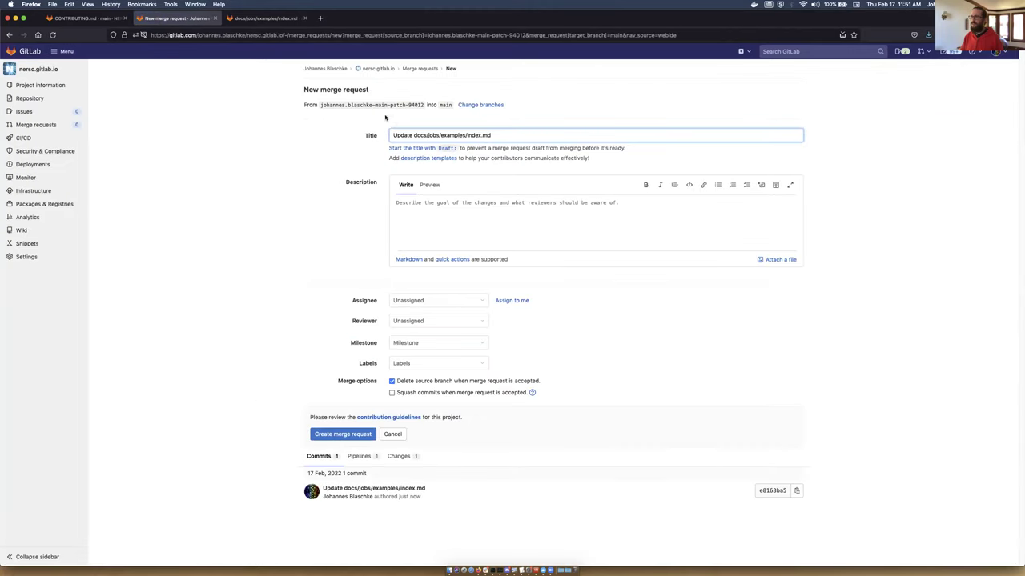
# Step: Change the merge request's target to the main branch of NERSC/nersc.gitlab.io and review the resulting form with its checklist
pyautogui.click(485, 105)
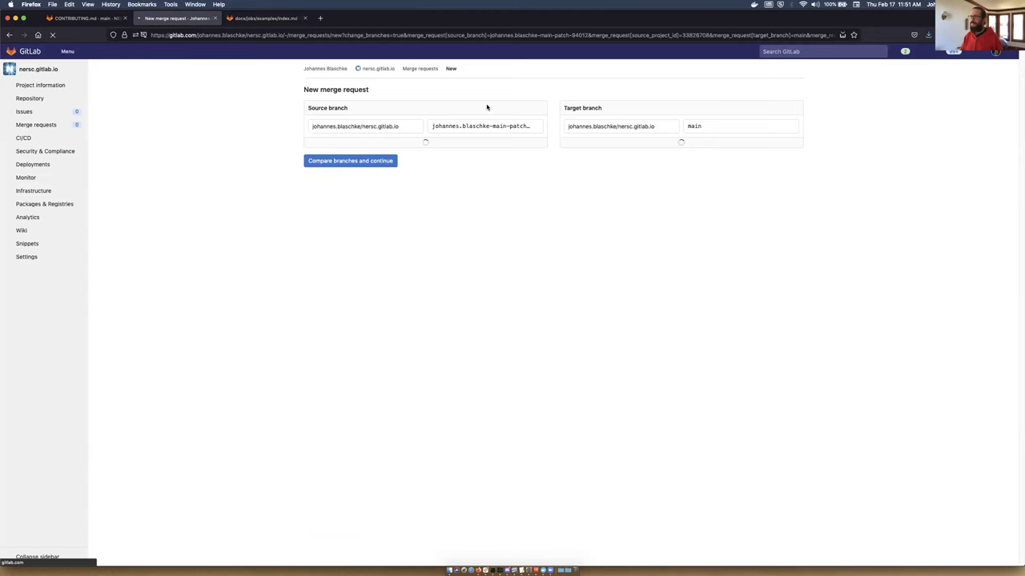
pyautogui.click(632, 128)
pyautogui.scroll(-5, 641, 233)
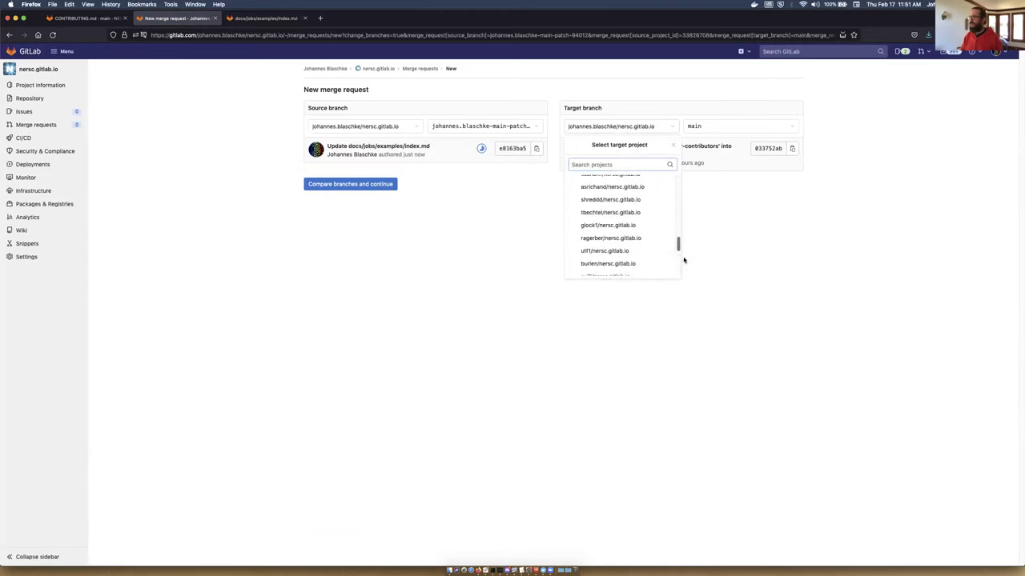
pyautogui.click(649, 280)
pyautogui.click(352, 176)
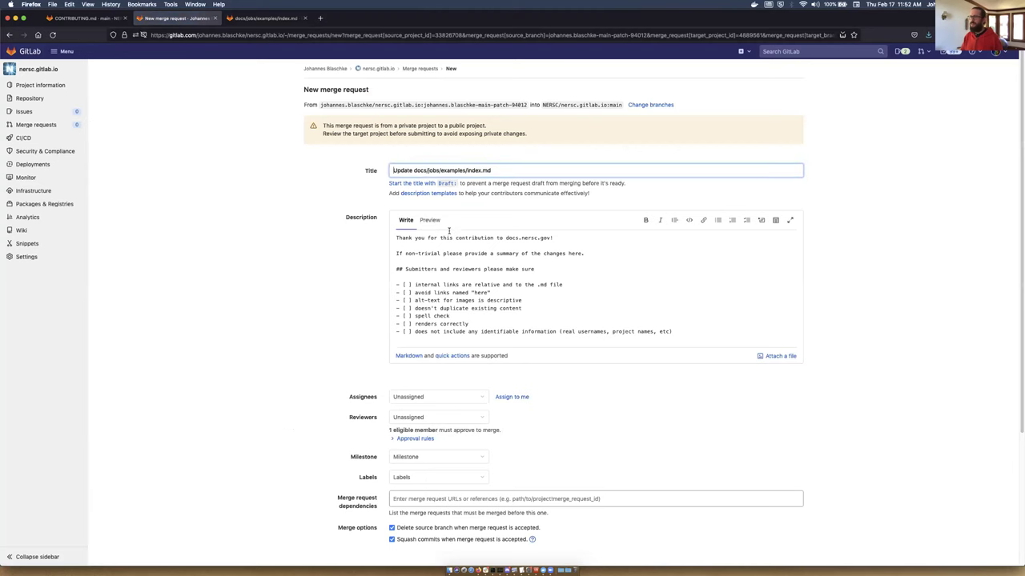
pyautogui.scroll(-5, 490, 293)
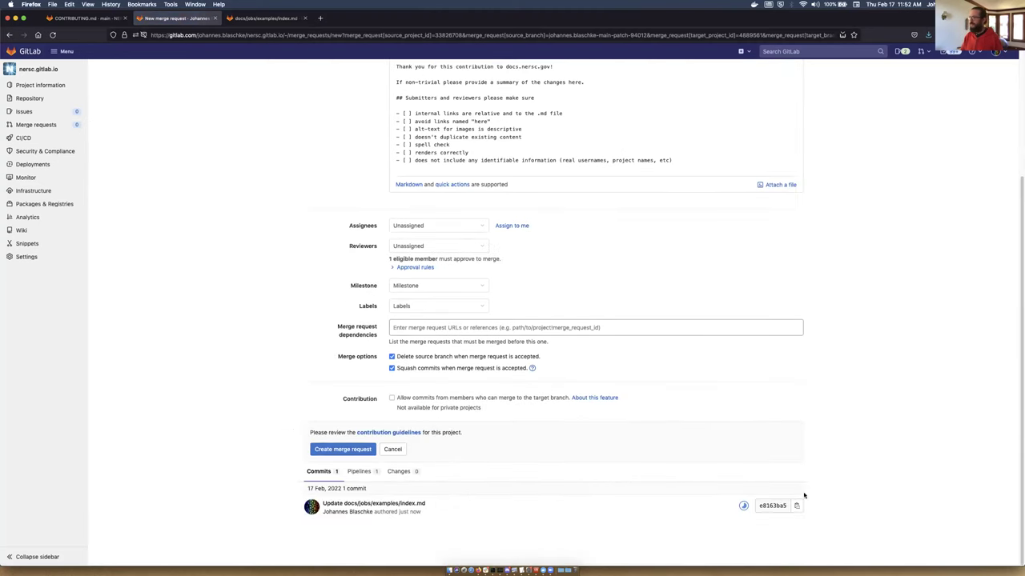
pyautogui.scroll(2, 489, 326)
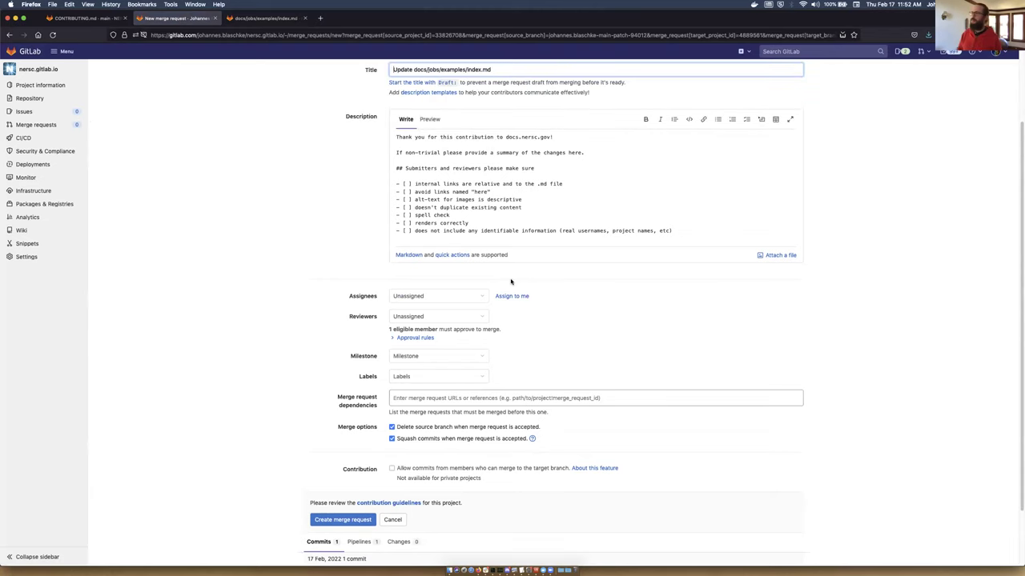